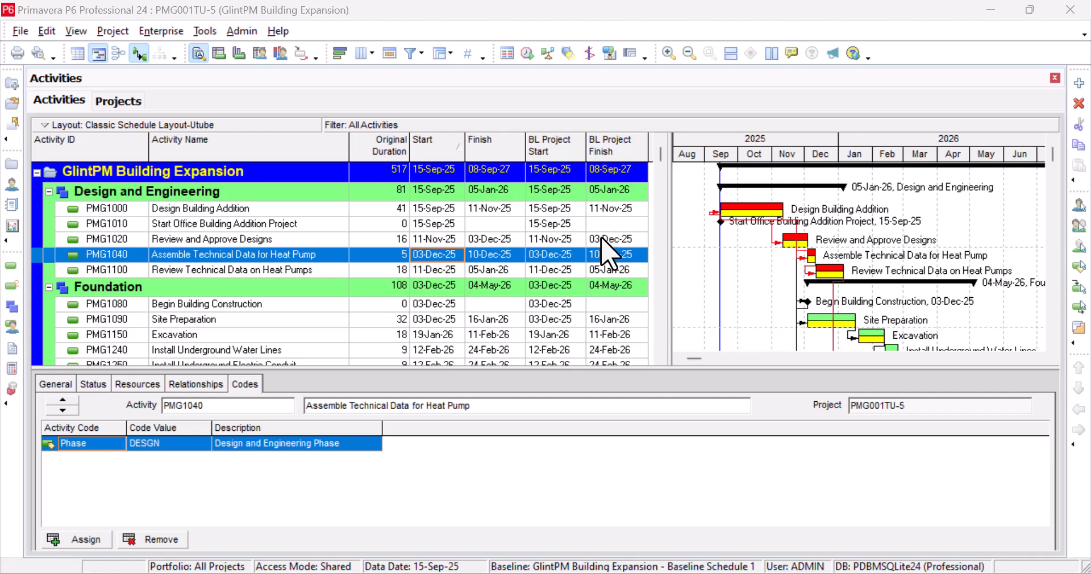
Compare the finish dates of PMG1000, PMG1010, PMG1020, PMG1040 and PMG1100 against their baseline.
{"action": "left_click", "coordinate": [547, 224]}
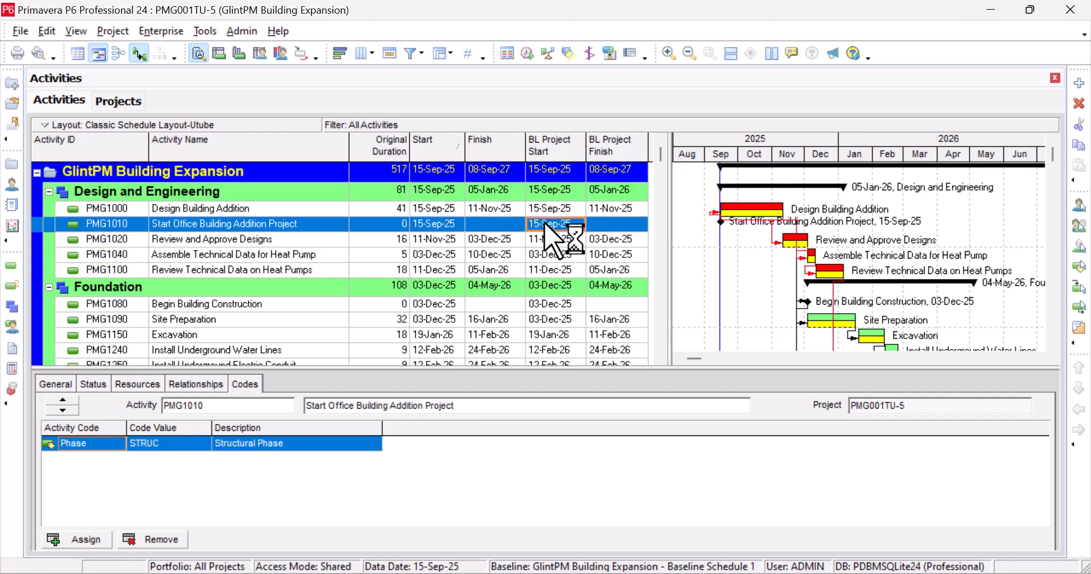
{"action": "left_click", "coordinate": [496, 209]}
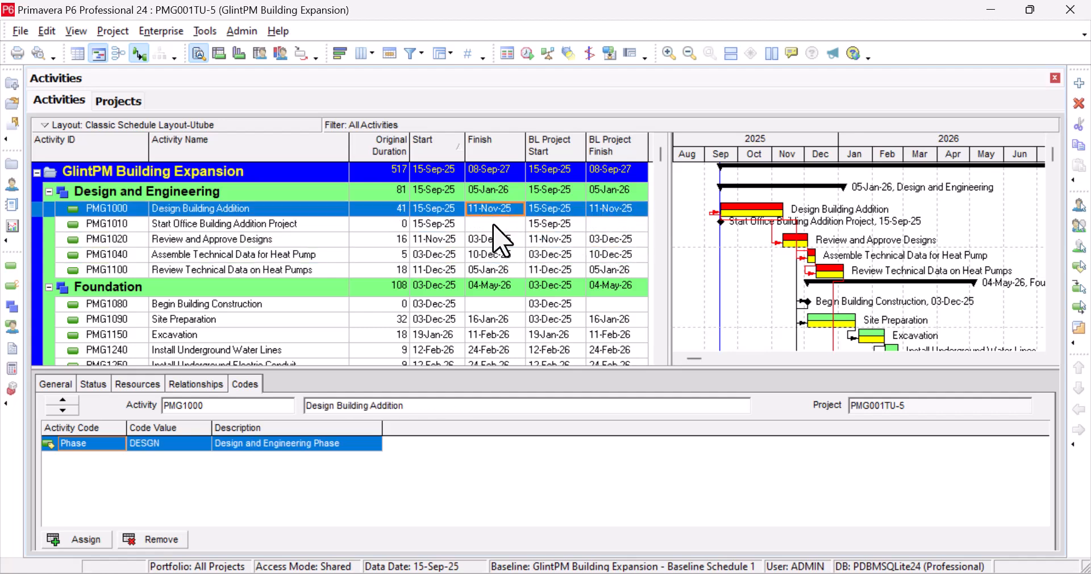
{"action": "left_click", "coordinate": [494, 224]}
{"action": "left_click", "coordinate": [497, 240]}
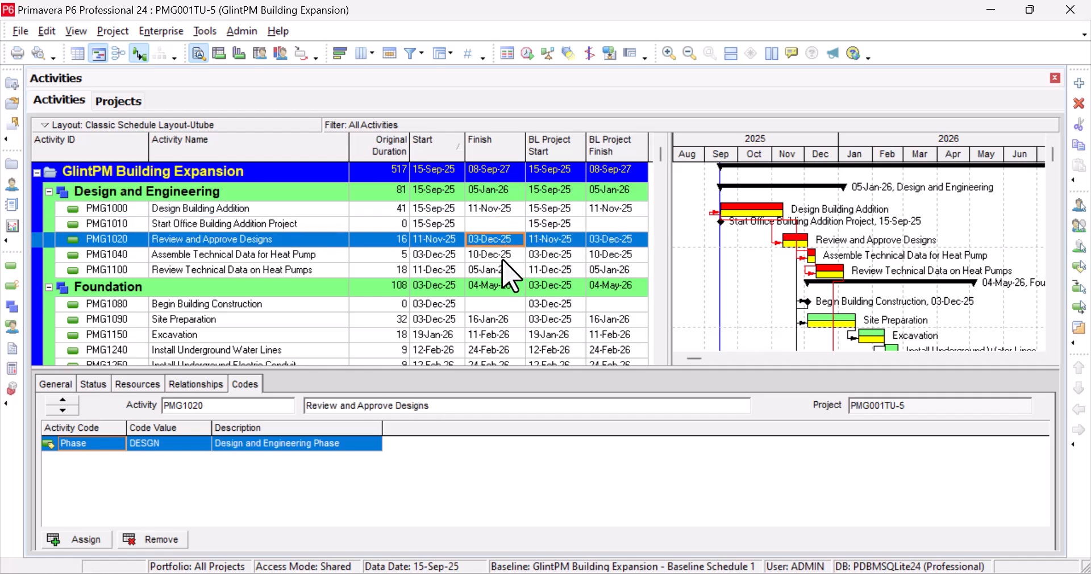
{"action": "left_click", "coordinate": [497, 254]}
{"action": "left_click", "coordinate": [496, 270]}
{"action": "scroll", "coordinate": [503, 284], "scroll_direction": "down", "scroll_amount": 1}
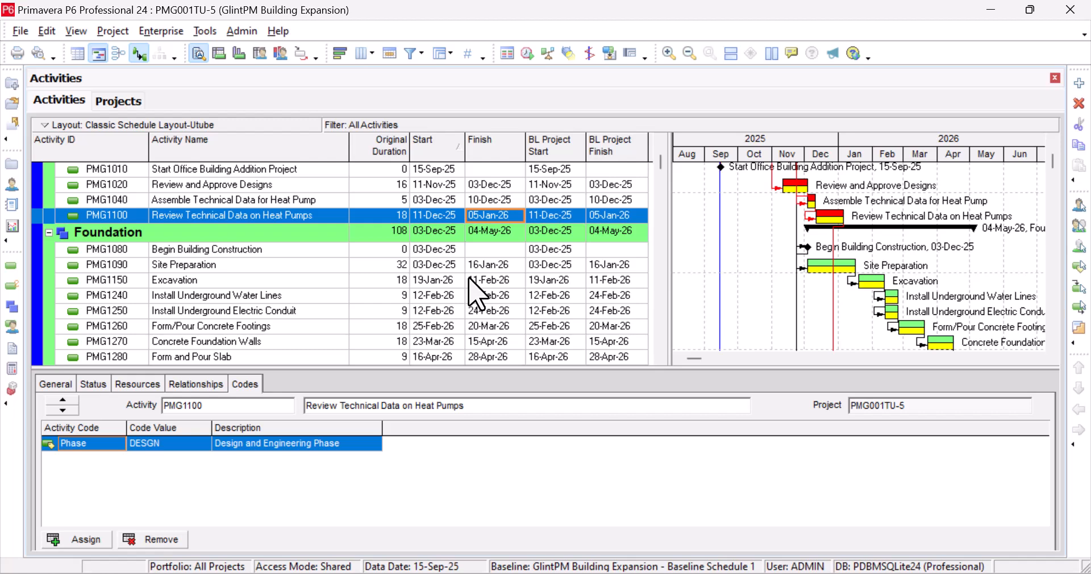
{"action": "scroll", "coordinate": [469, 279], "scroll_direction": "up", "scroll_amount": 1}
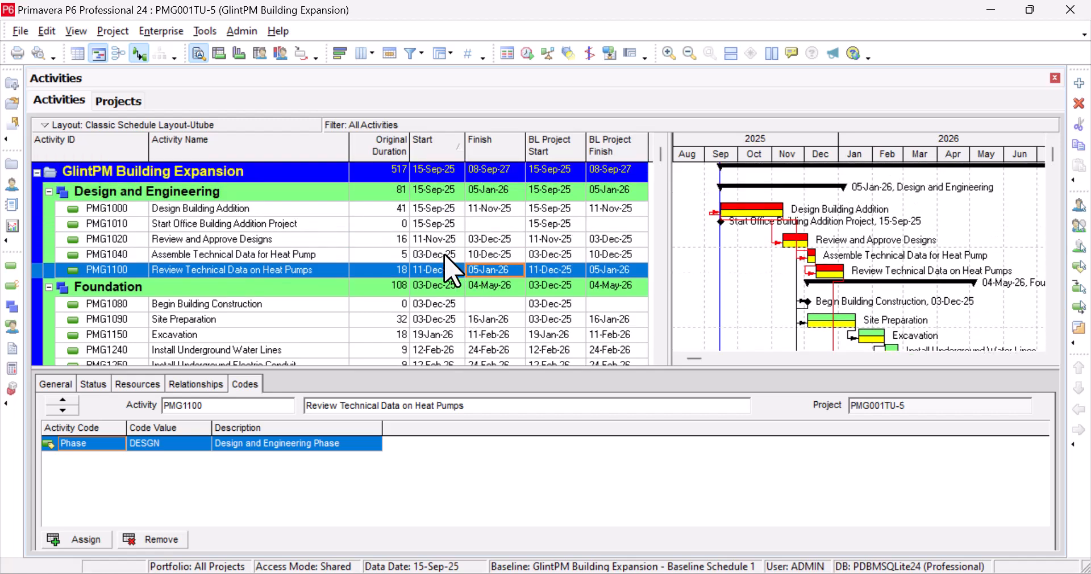
Inspect the start dates of PMG1040, PMG1020, PMG1010 and PMG1000.
{"action": "left_click", "coordinate": [445, 256]}
{"action": "left_click", "coordinate": [445, 243], "text": "ctrl"}
{"action": "left_click", "coordinate": [445, 241]}
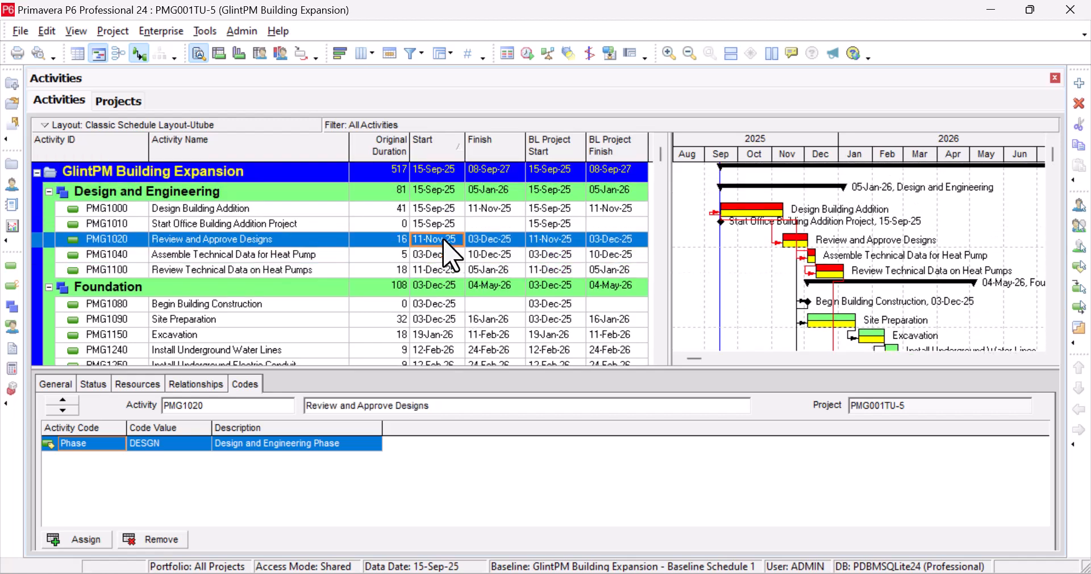
{"action": "left_click", "coordinate": [447, 225]}
{"action": "left_click", "coordinate": [448, 212]}
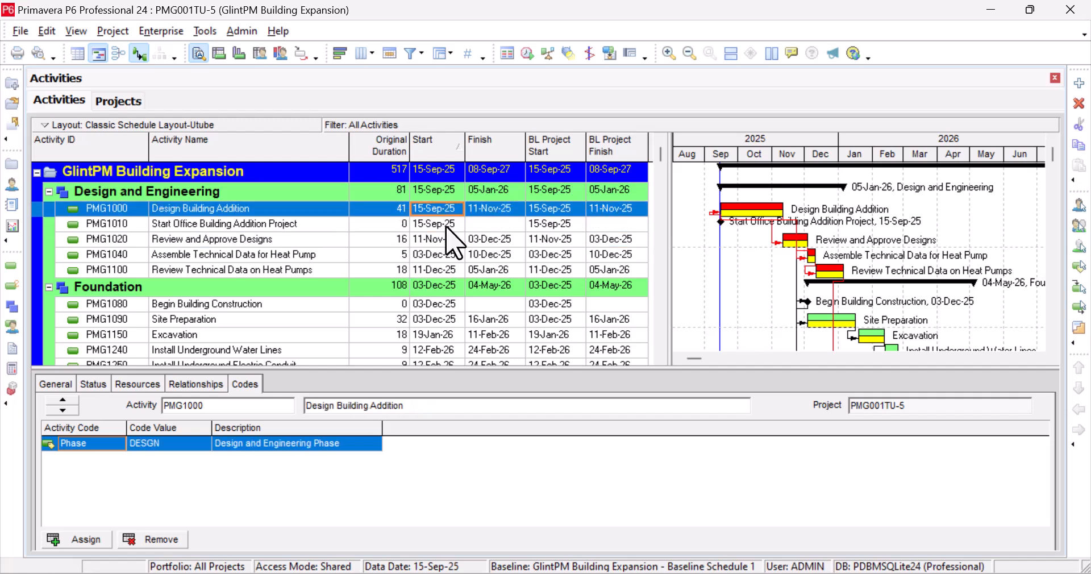
{"action": "left_click", "coordinate": [446, 226]}
{"action": "left_click", "coordinate": [448, 241]}
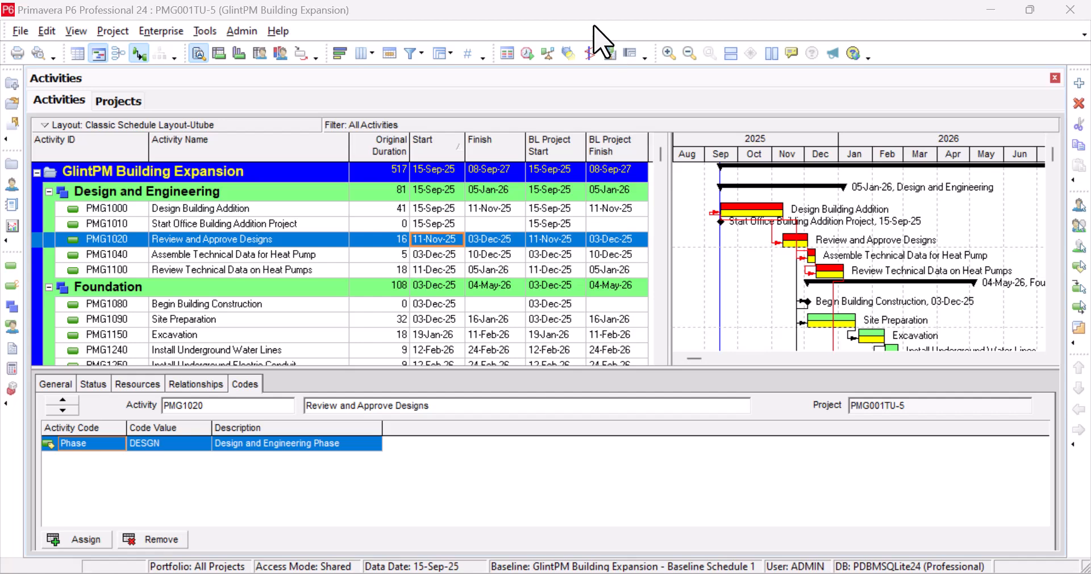
Show the project list and open Enterprise Project Structure from the Enterprise menu.
{"action": "left_click", "coordinate": [120, 101]}
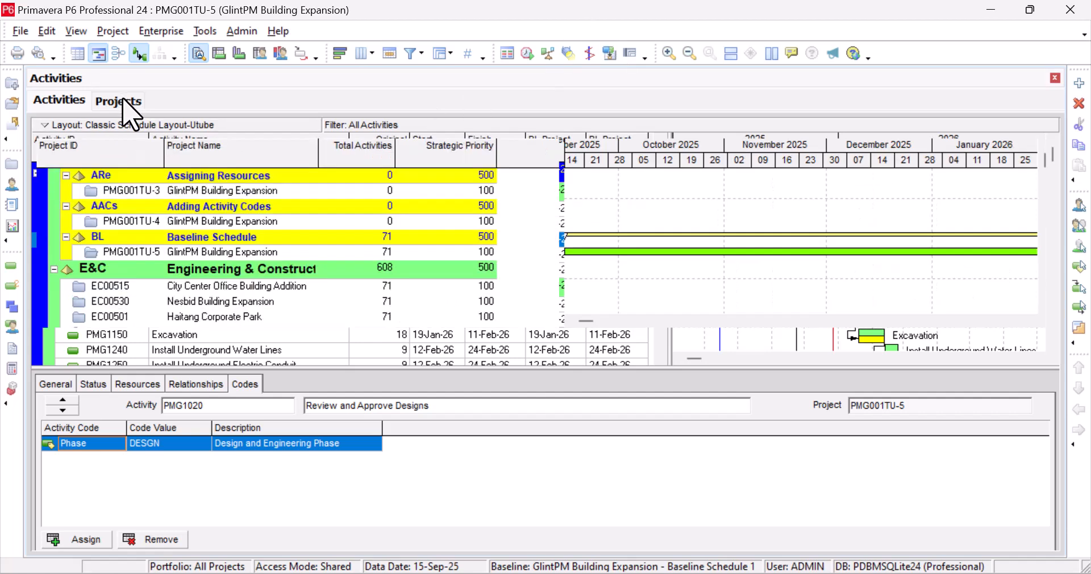
{"action": "scroll", "coordinate": [275, 275], "scroll_direction": "down", "scroll_amount": 4}
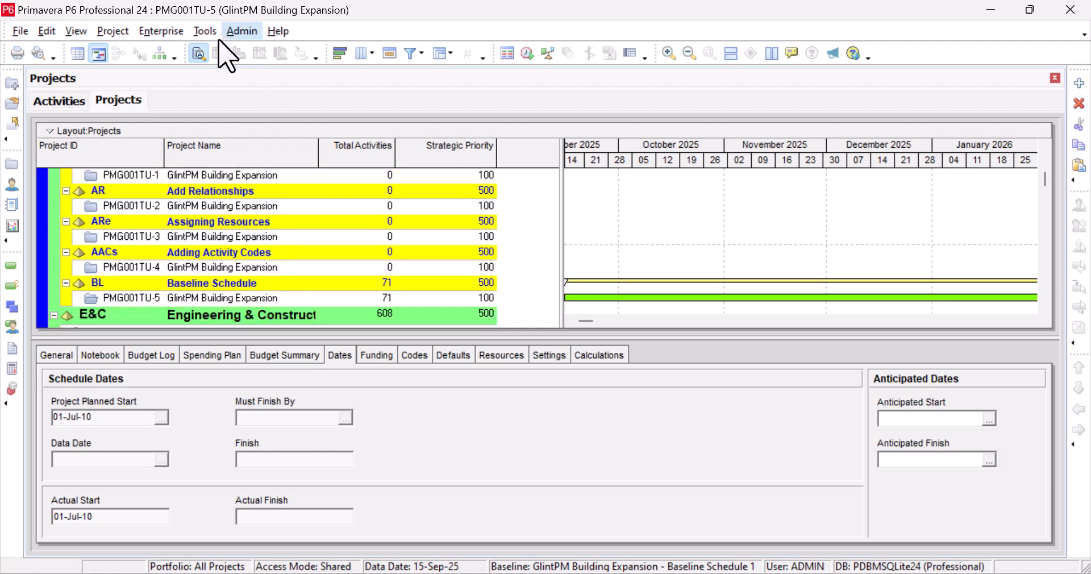
{"action": "left_click", "coordinate": [159, 31]}
{"action": "left_click", "coordinate": [203, 76]}
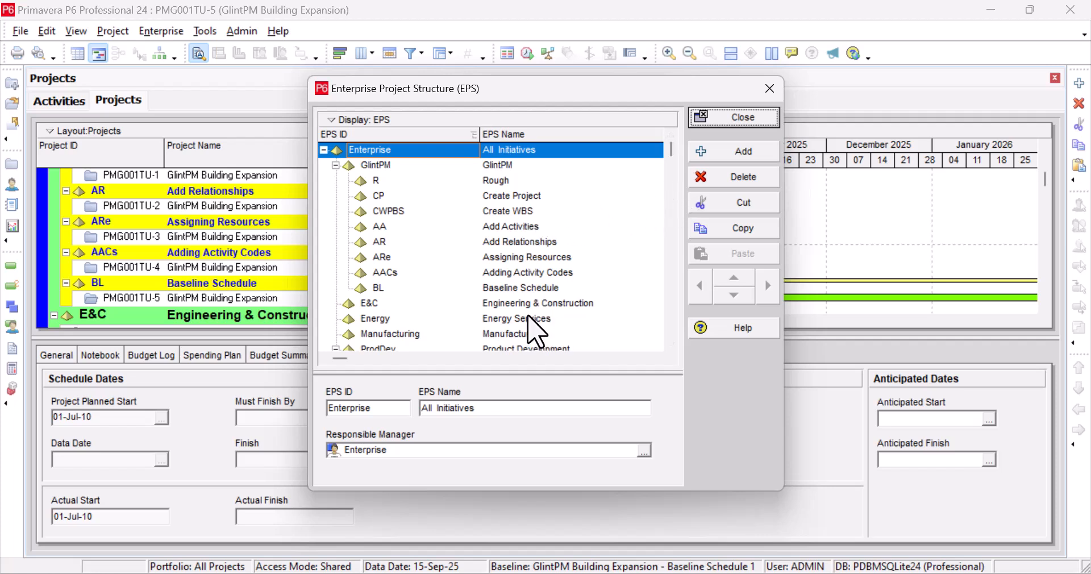
Insert EPS node US, 'Updating Schedule', after Baseline Schedule and close the EPS dialog.
{"action": "left_click", "coordinate": [540, 291]}
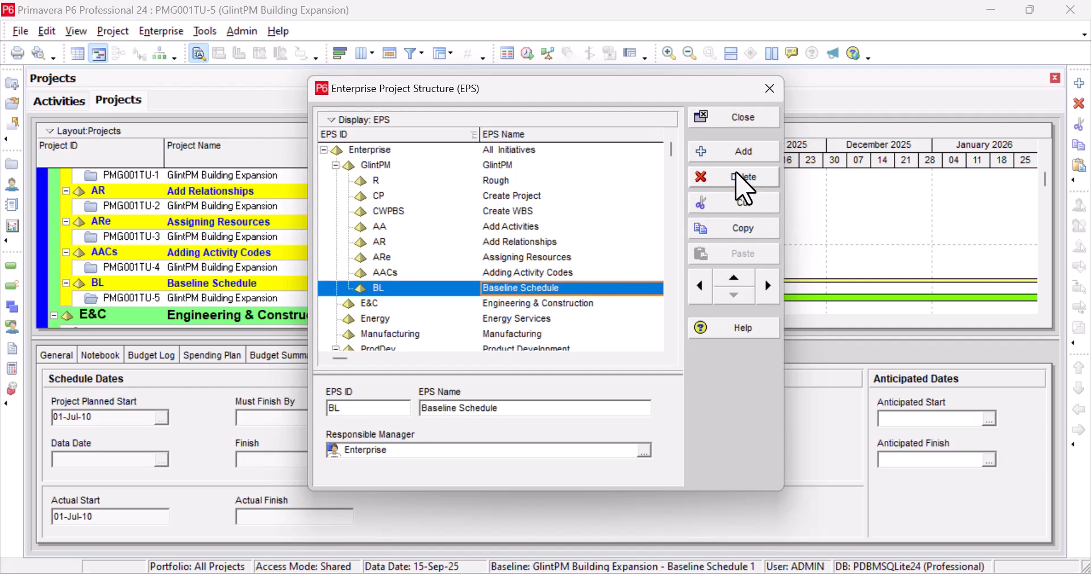
{"action": "left_click", "coordinate": [742, 152]}
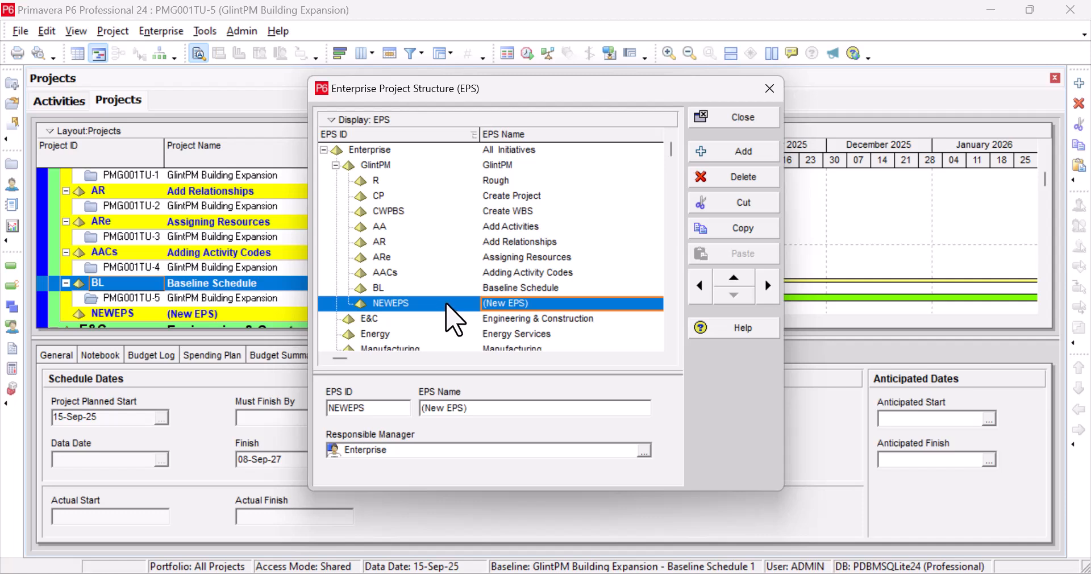
{"action": "left_click", "coordinate": [430, 304]}
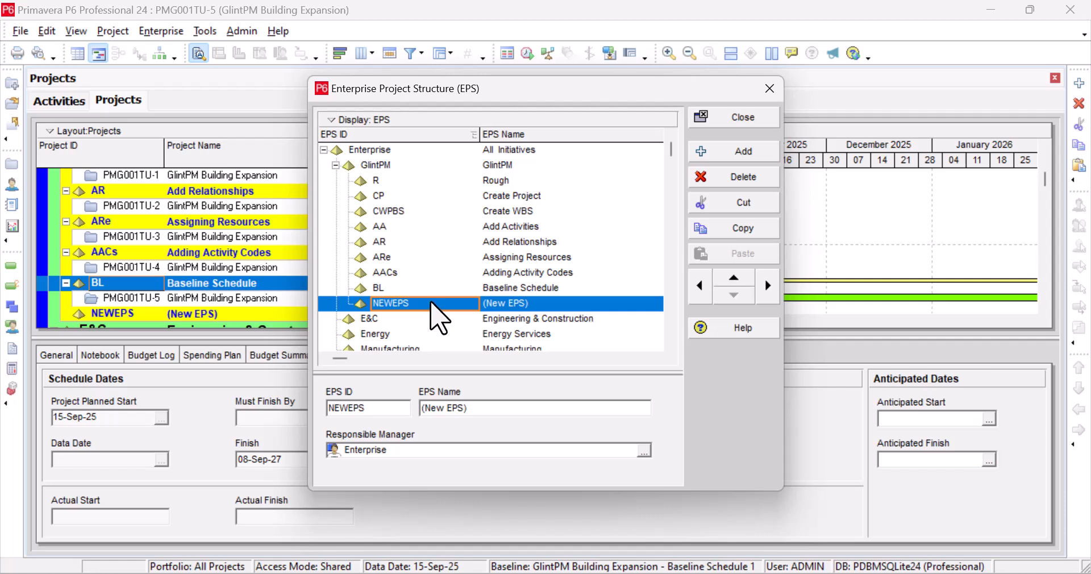
{"action": "left_click", "coordinate": [430, 303]}
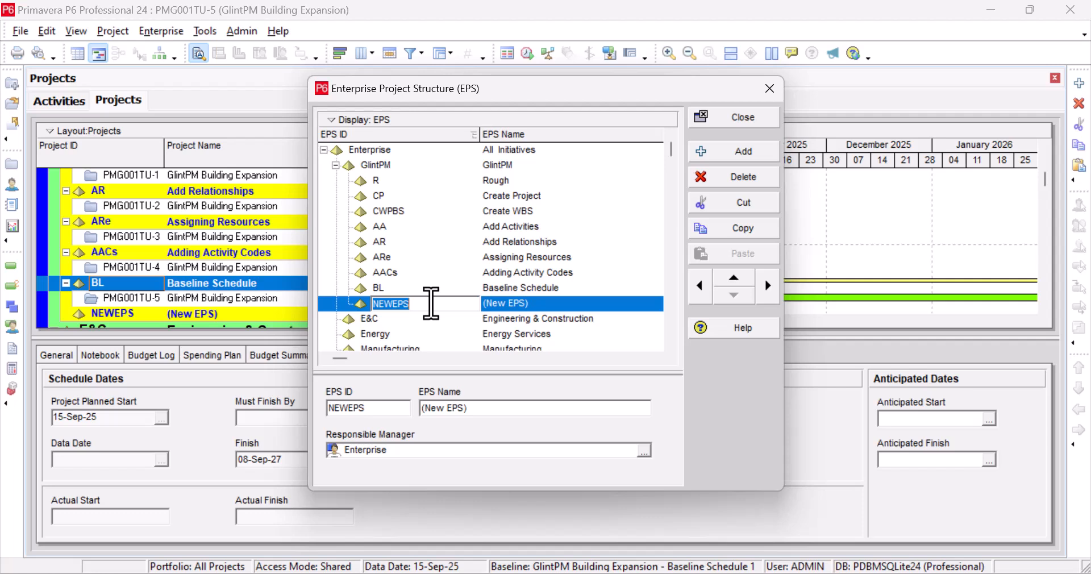
{"action": "type", "text": "US"}
{"action": "left_click", "coordinate": [541, 303]}
{"action": "left_click", "coordinate": [541, 304]}
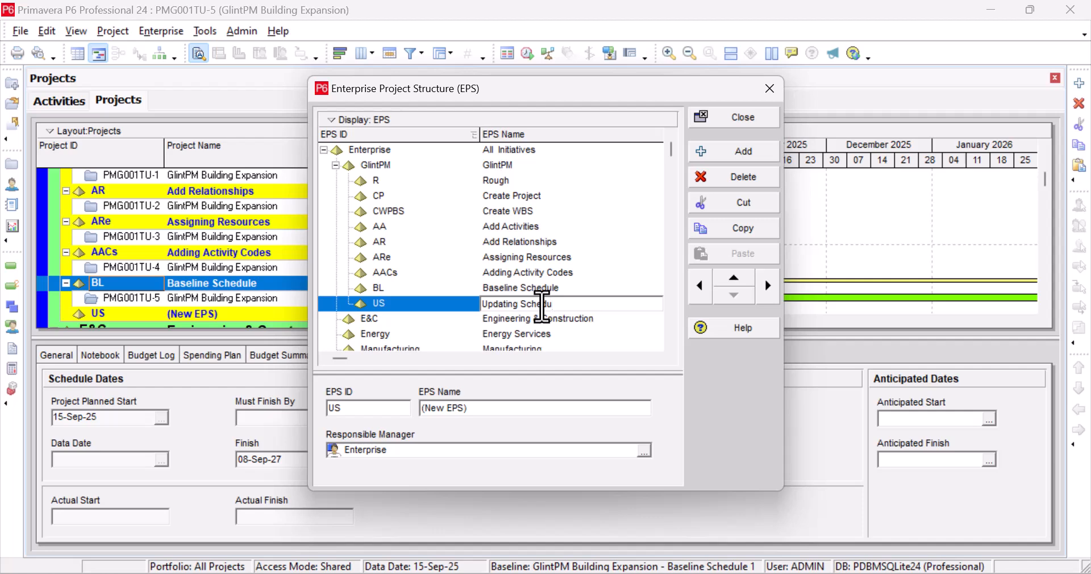
{"action": "left_click", "coordinate": [739, 117]}
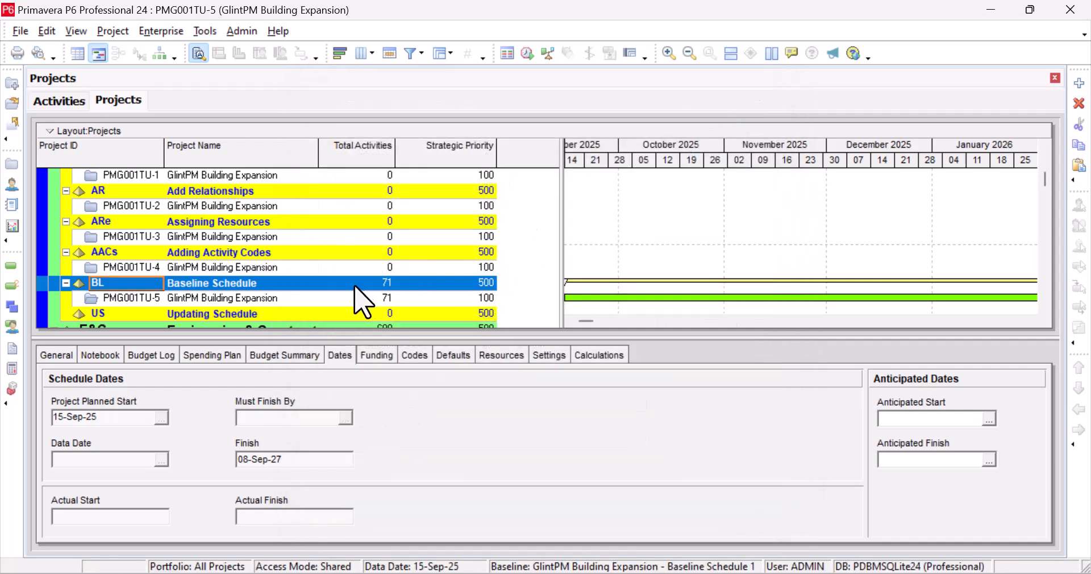
Copy PMG001TU-5 into the Updating Schedule node, accepting the project, WBS and activity copy options.
{"action": "left_click", "coordinate": [274, 313]}
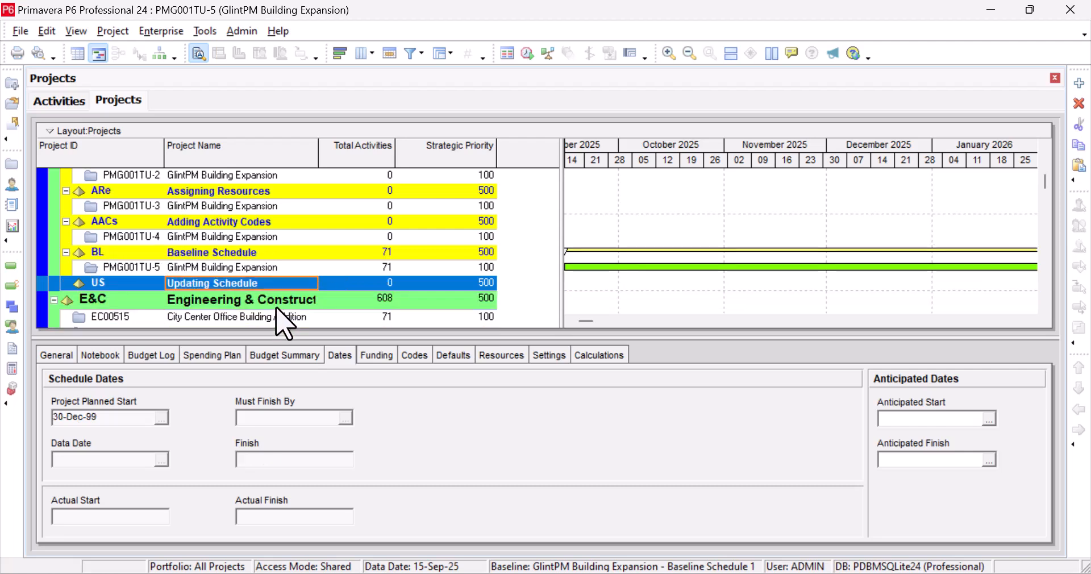
{"action": "left_click", "coordinate": [263, 267]}
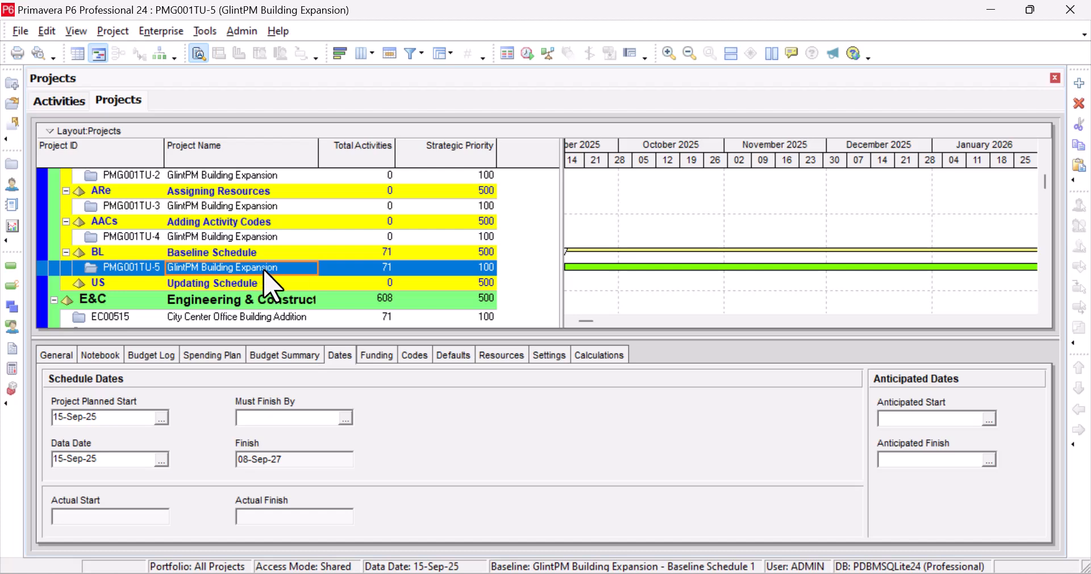
{"action": "left_click", "coordinate": [259, 284]}
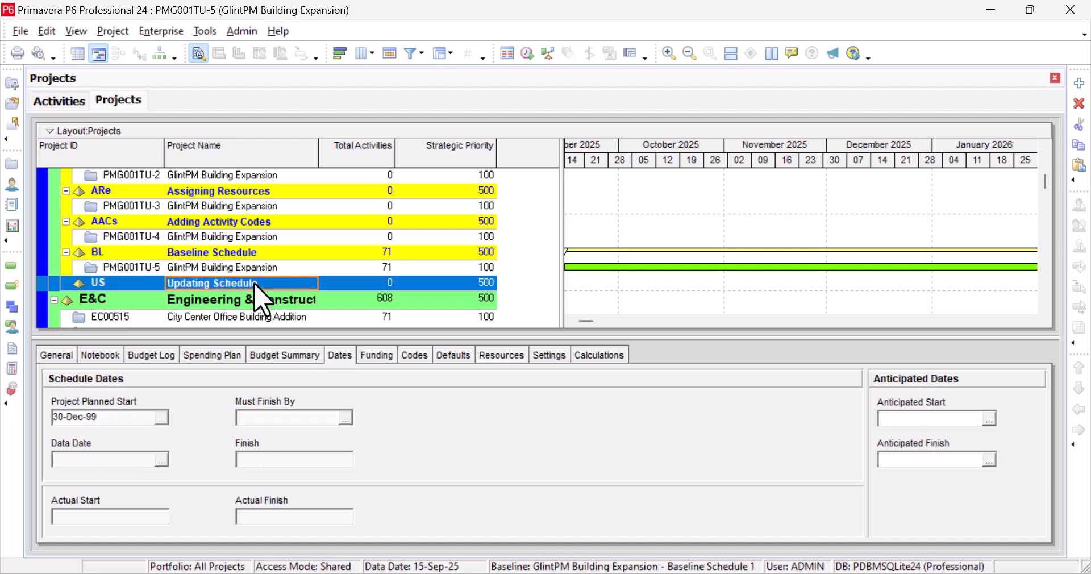
{"action": "key", "text": "ctrl+v"}
{"action": "left_click", "coordinate": [653, 186]}
{"action": "left_click", "coordinate": [641, 203]}
{"action": "left_click", "coordinate": [724, 206]}
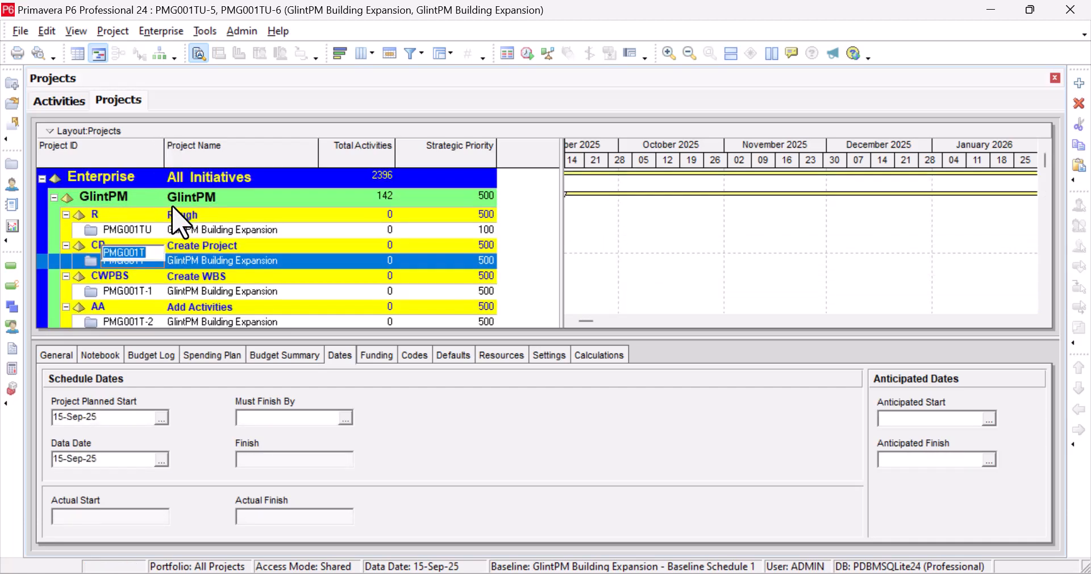
Widen the Project ID column so PMG001TU-6 shows in full.
{"action": "left_click", "coordinate": [227, 277]}
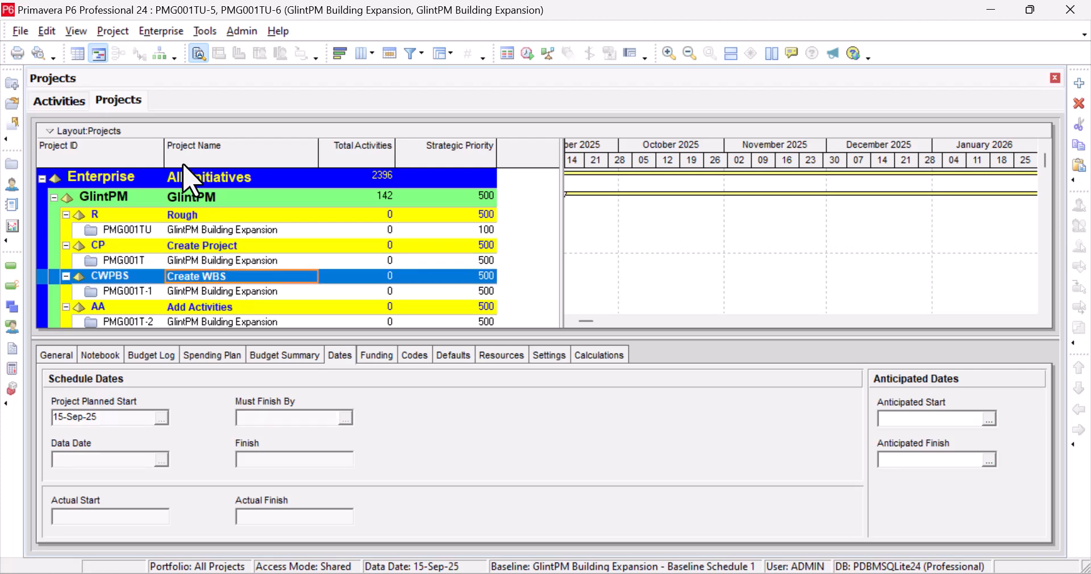
{"action": "left_click_drag", "start_coordinate": [164, 146], "coordinate": [199, 147]}
{"action": "scroll", "coordinate": [170, 298], "scroll_direction": "down", "scroll_amount": 4}
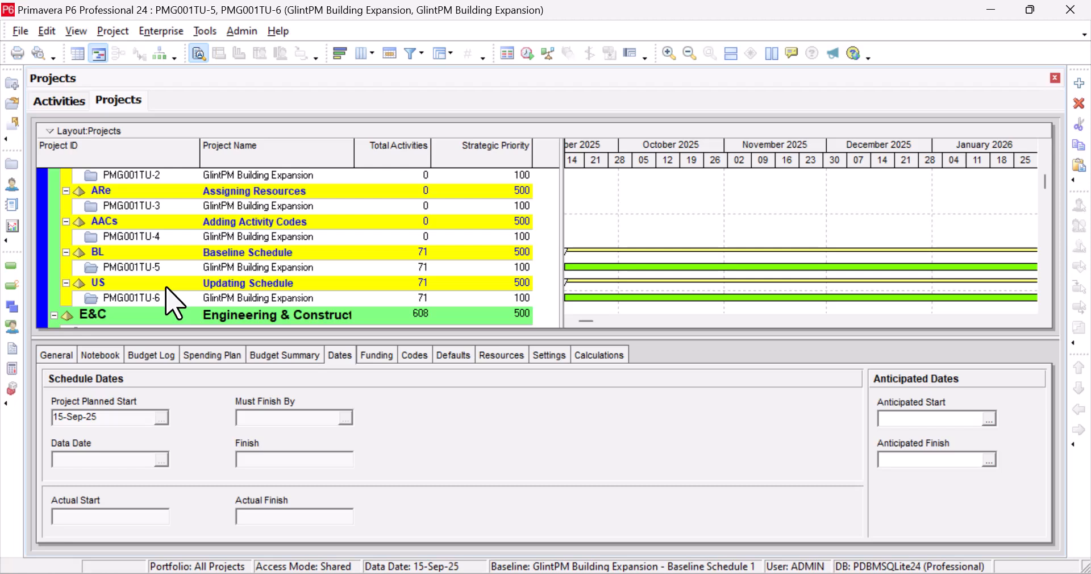
Rename the original project's ID to PMG001TU-5-BL.
{"action": "left_click", "coordinate": [166, 273]}
{"action": "left_click", "coordinate": [166, 269]}
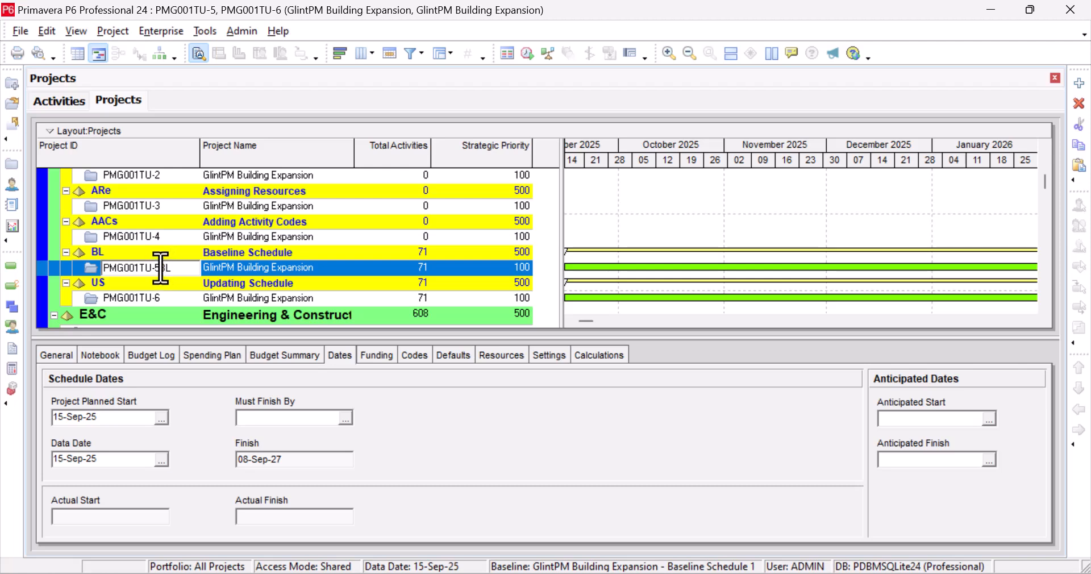
{"action": "type", "text": "L"}
{"action": "left_click", "coordinate": [290, 254]}
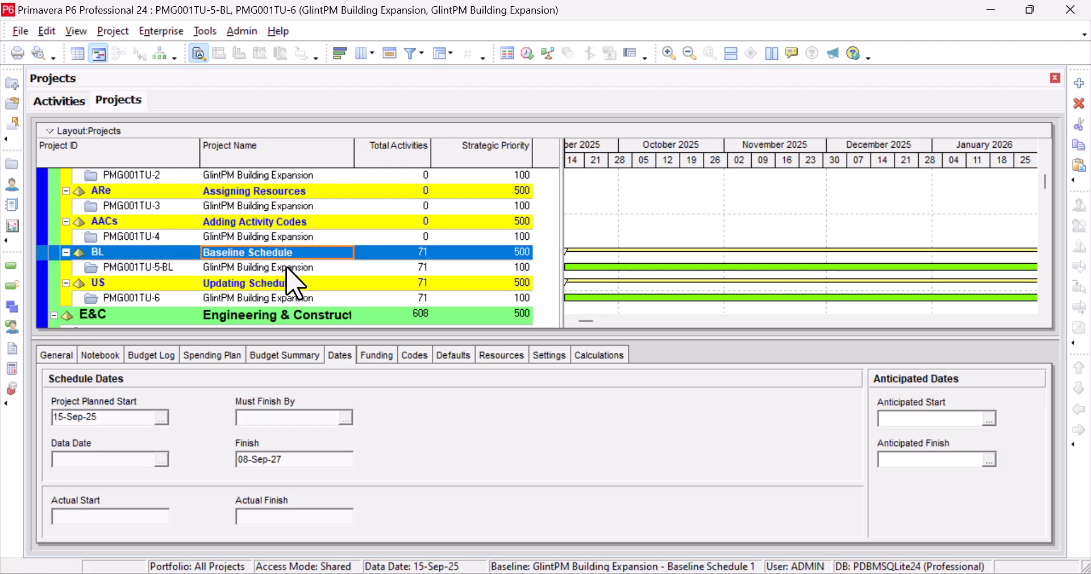
{"action": "left_click", "coordinate": [291, 268]}
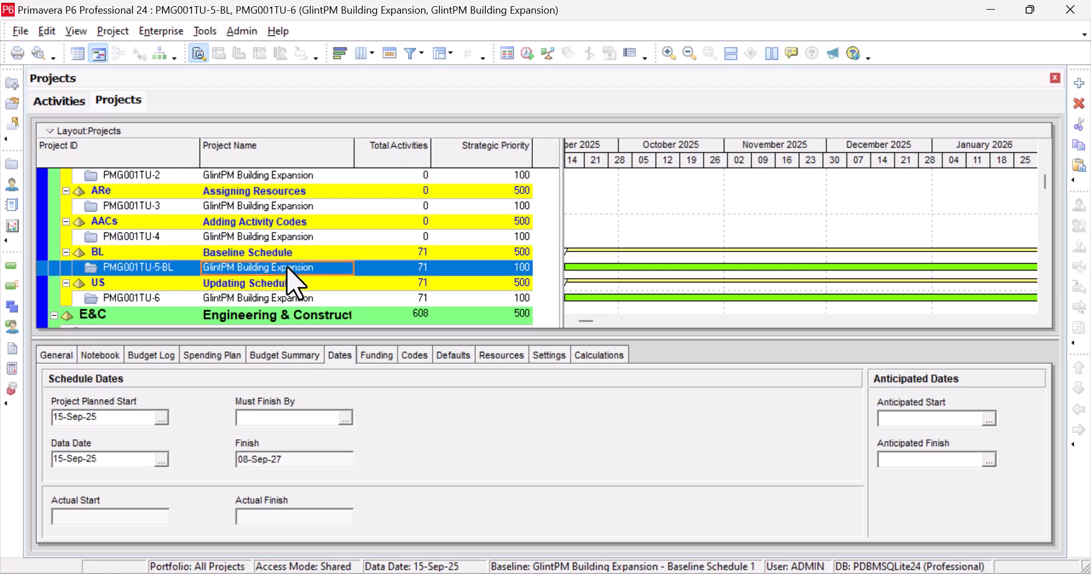
Open the copied project PMG001TU-6 from its right-click menu.
{"action": "left_click", "coordinate": [299, 299]}
{"action": "right_click", "coordinate": [326, 300]}
{"action": "left_click", "coordinate": [406, 155]}
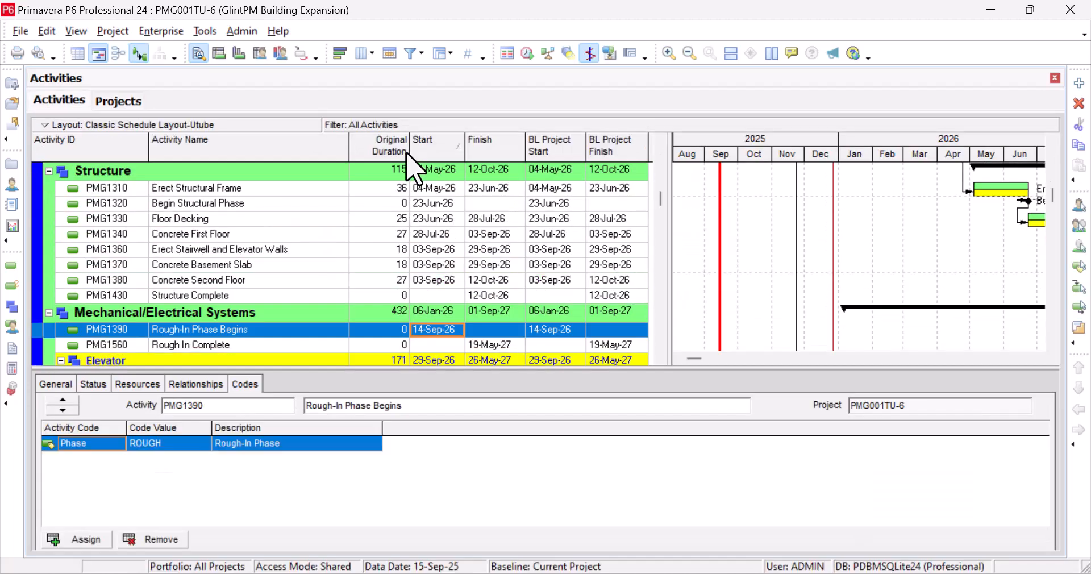
Shift the Gantt timeline to Mar 2026–Jan 2027, then return to Activities and the Project menu.
{"action": "left_click", "coordinate": [1039, 359]}
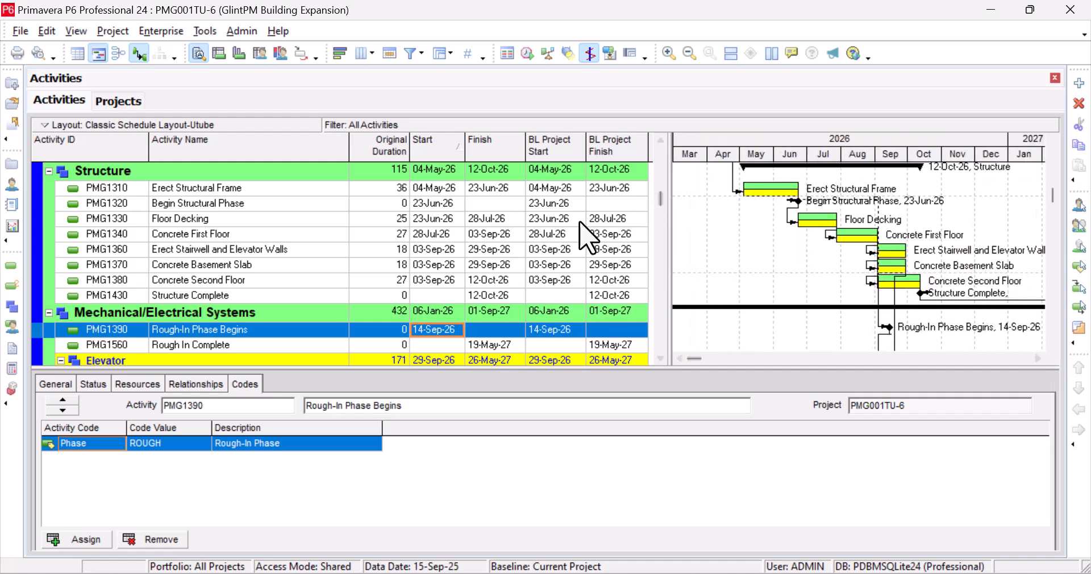
{"action": "scroll", "coordinate": [573, 232], "scroll_direction": "up", "scroll_amount": 1}
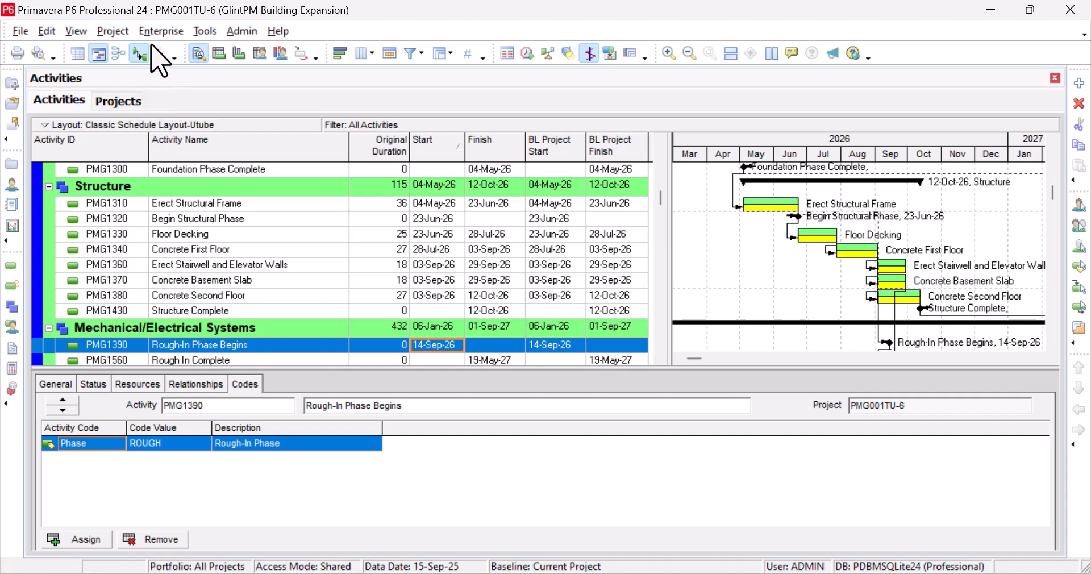
{"action": "left_click", "coordinate": [131, 101]}
{"action": "left_click", "coordinate": [62, 100]}
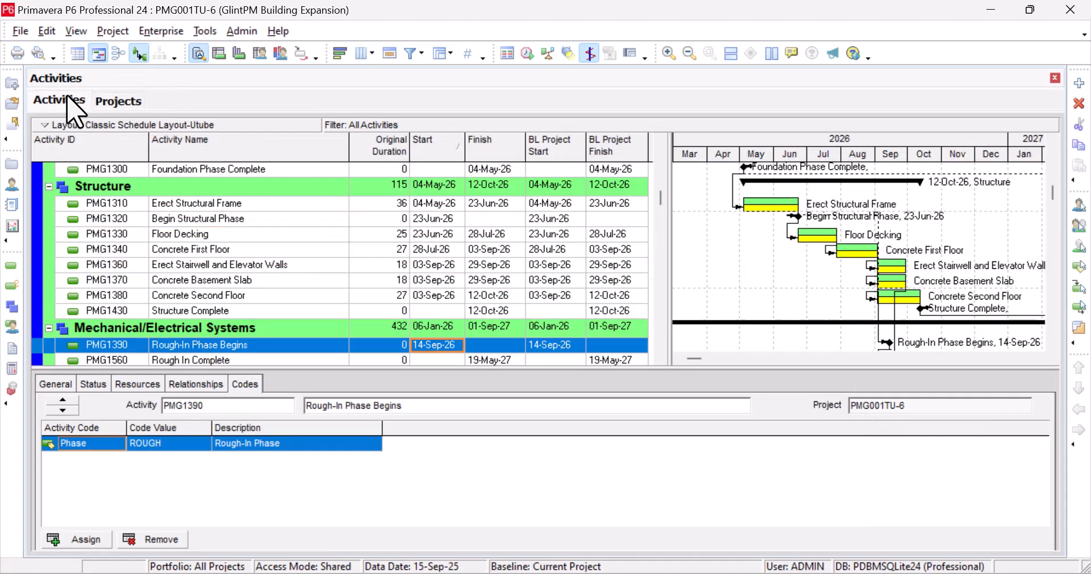
{"action": "left_click", "coordinate": [113, 31]}
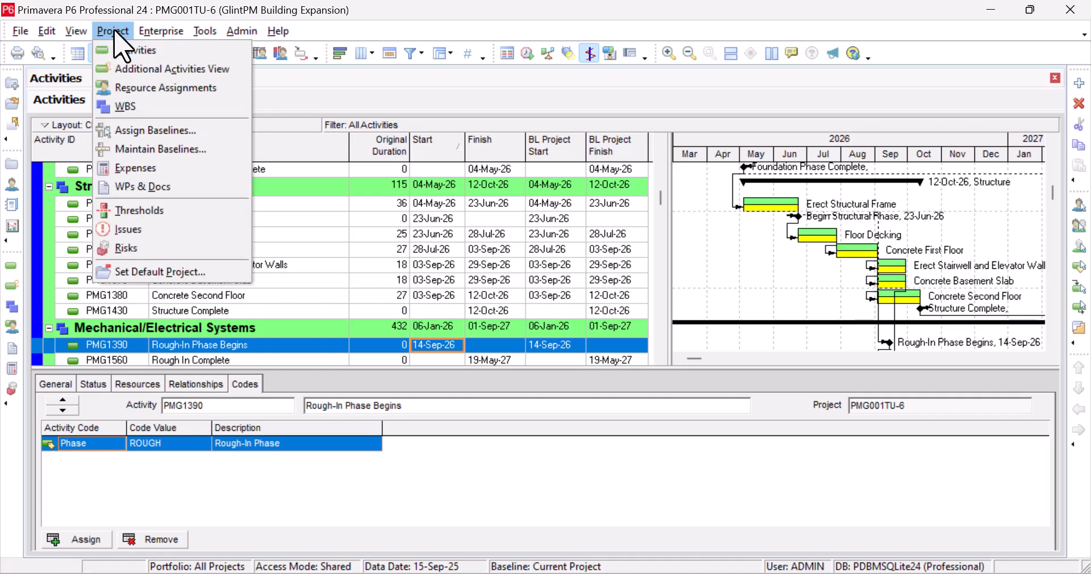
Confirm Assign Baselines lists no project baselines yet, leaving Current Project, then show Projects.
{"action": "left_click", "coordinate": [178, 131]}
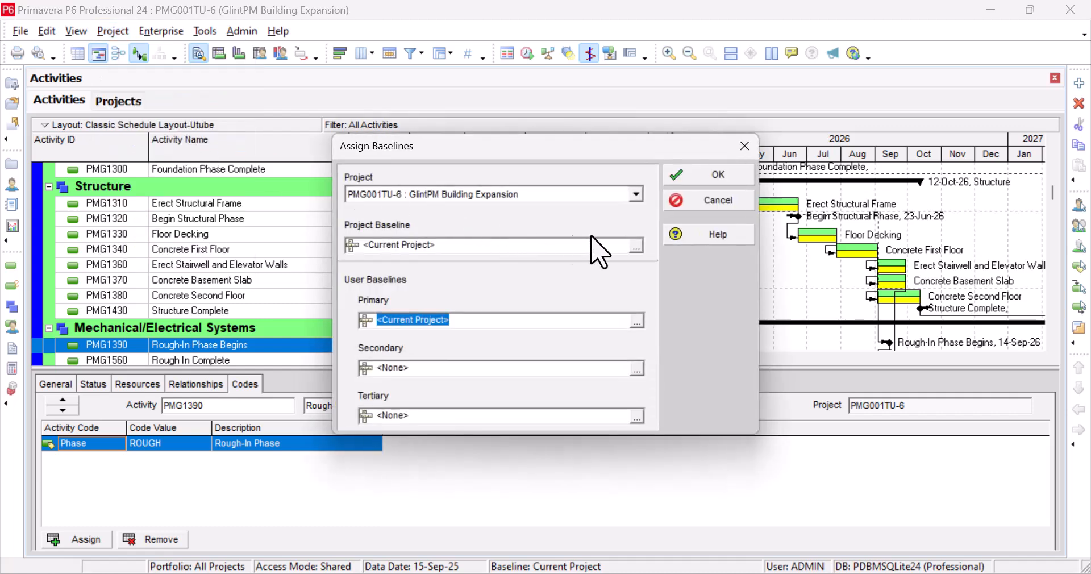
{"action": "left_click", "coordinate": [636, 246]}
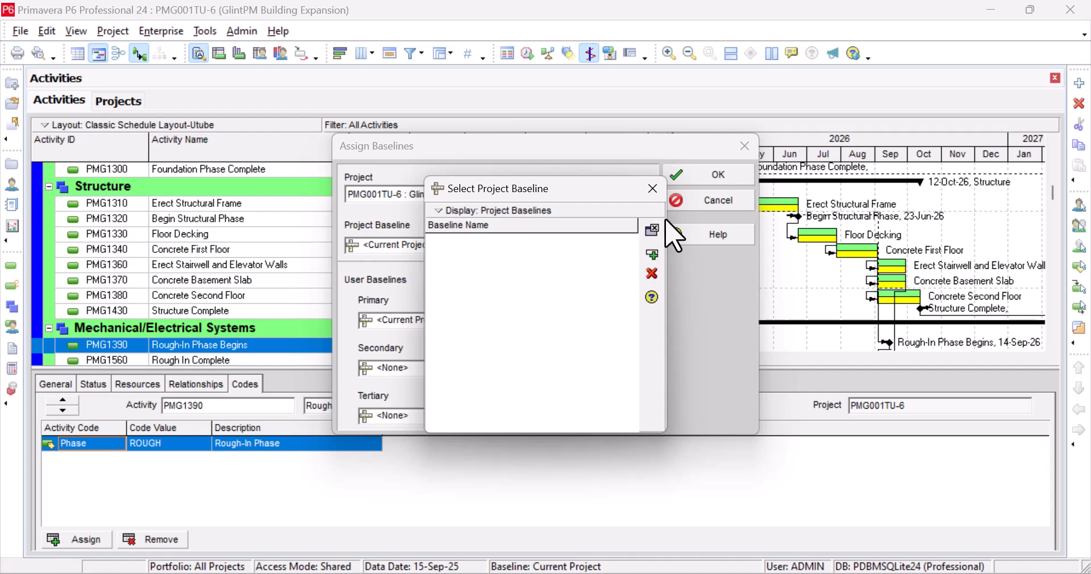
{"action": "left_click", "coordinate": [653, 188]}
{"action": "left_click", "coordinate": [717, 175]}
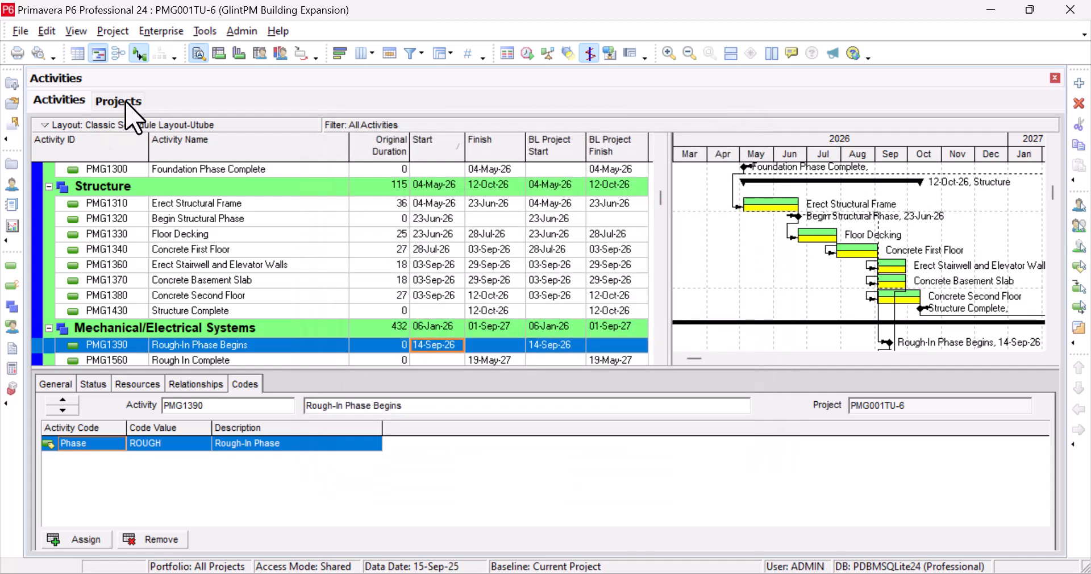
{"action": "left_click", "coordinate": [126, 104]}
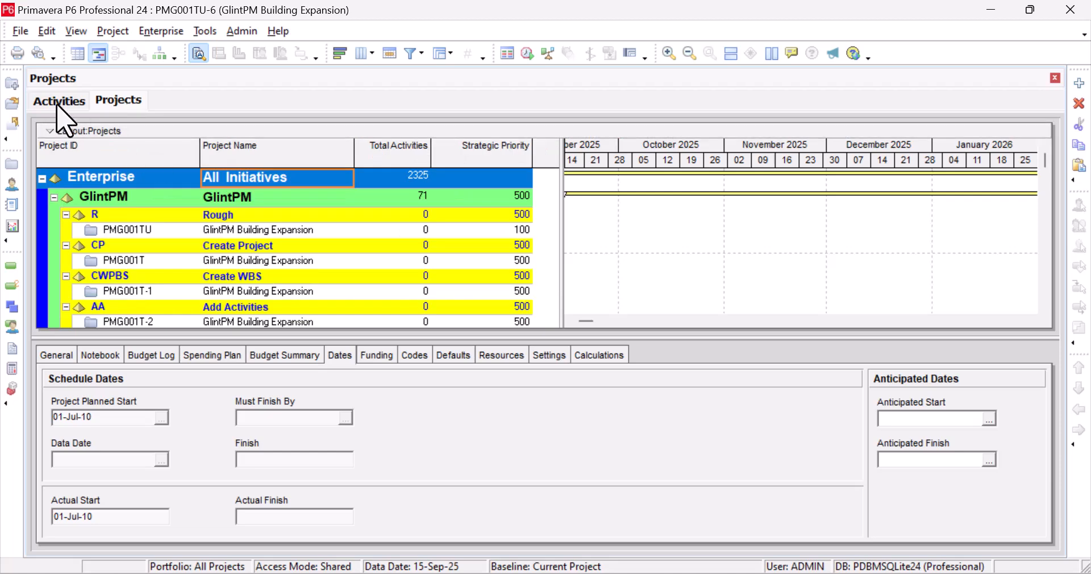
Return to PMG001TU-6's activities and scroll down to the Mechanical/Electrical Systems group.
{"action": "left_click", "coordinate": [59, 102]}
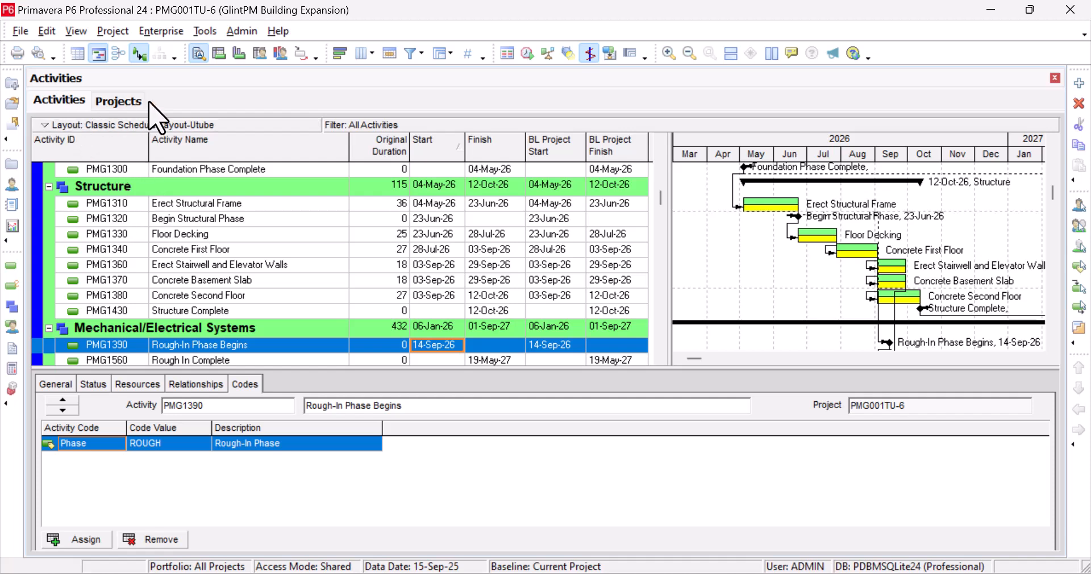
{"action": "scroll", "coordinate": [194, 233], "scroll_direction": "down", "scroll_amount": 2}
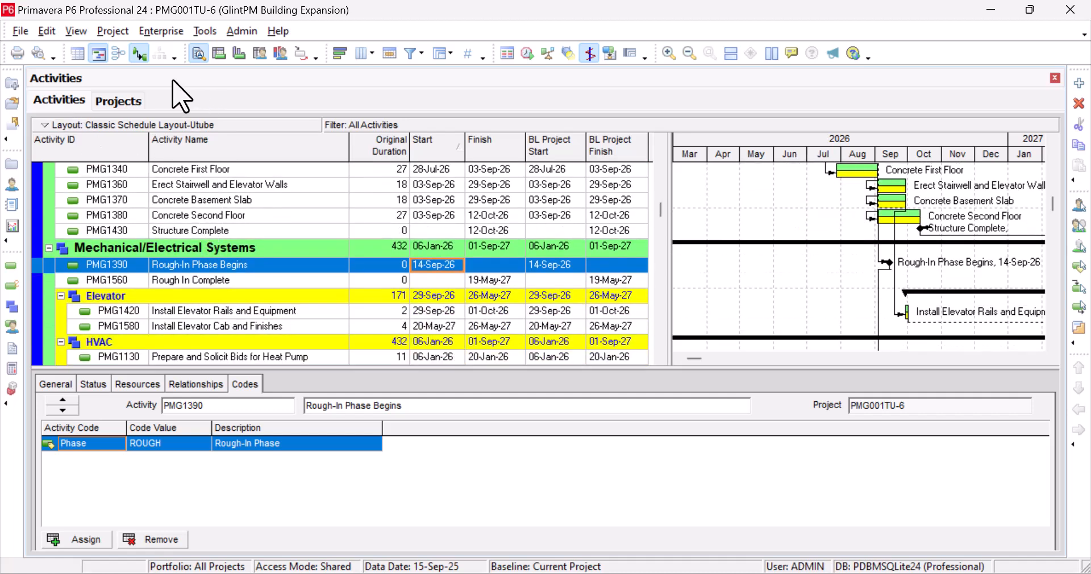
Create baseline 'GlintPM Building Expansion - B1' (data date 15-Sep-25) from a copy of the current project.
{"action": "left_click", "coordinate": [113, 32]}
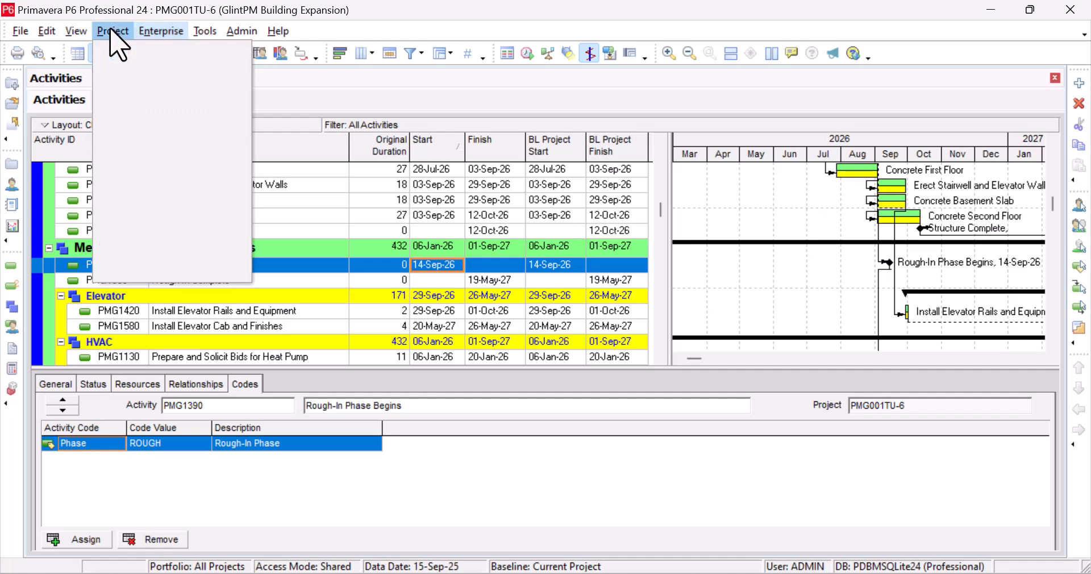
{"action": "left_click", "coordinate": [165, 151]}
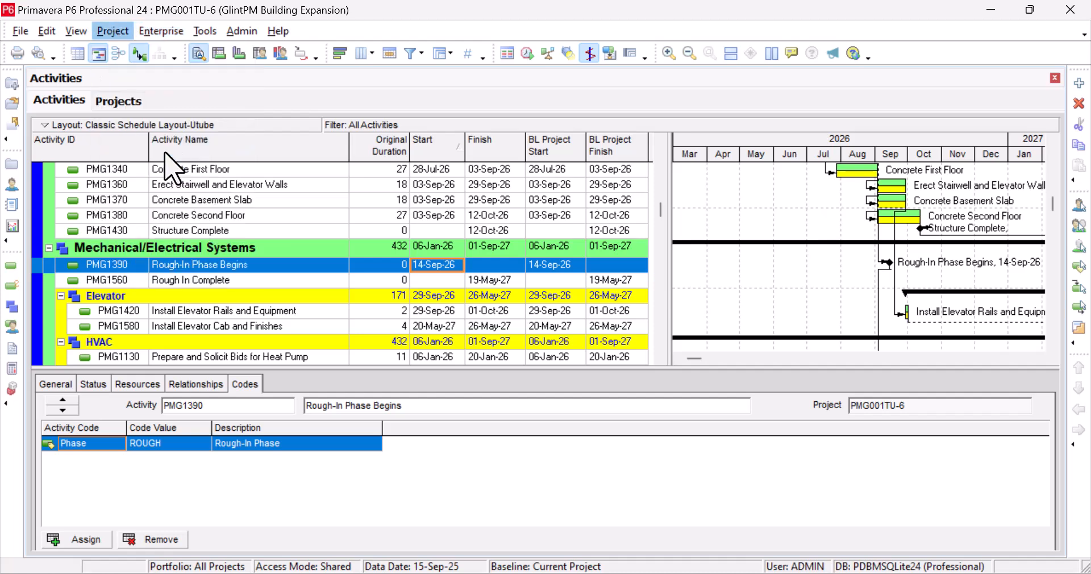
{"action": "left_click", "coordinate": [803, 206]}
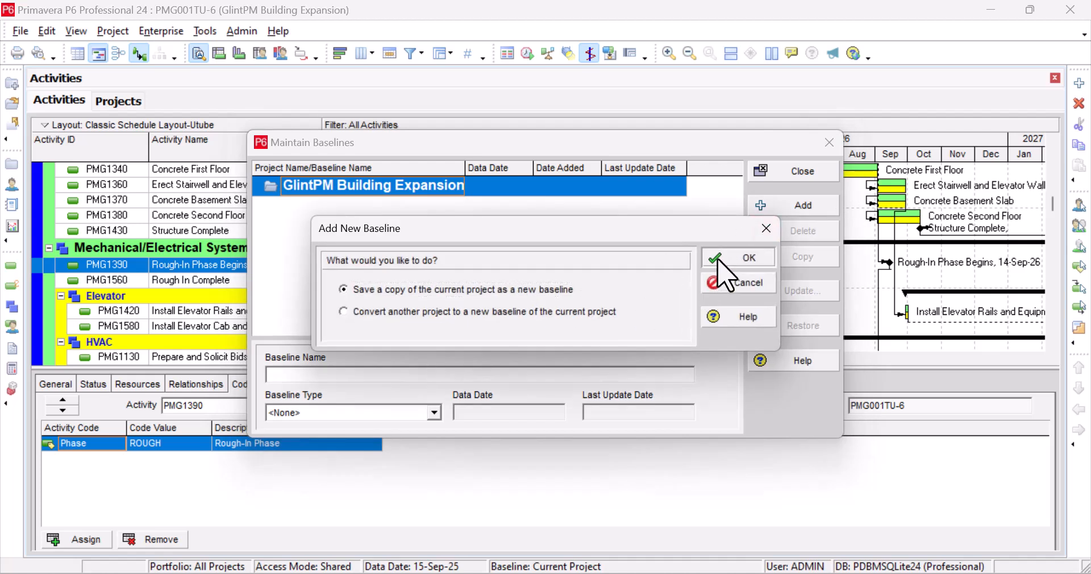
{"action": "left_click", "coordinate": [724, 275]}
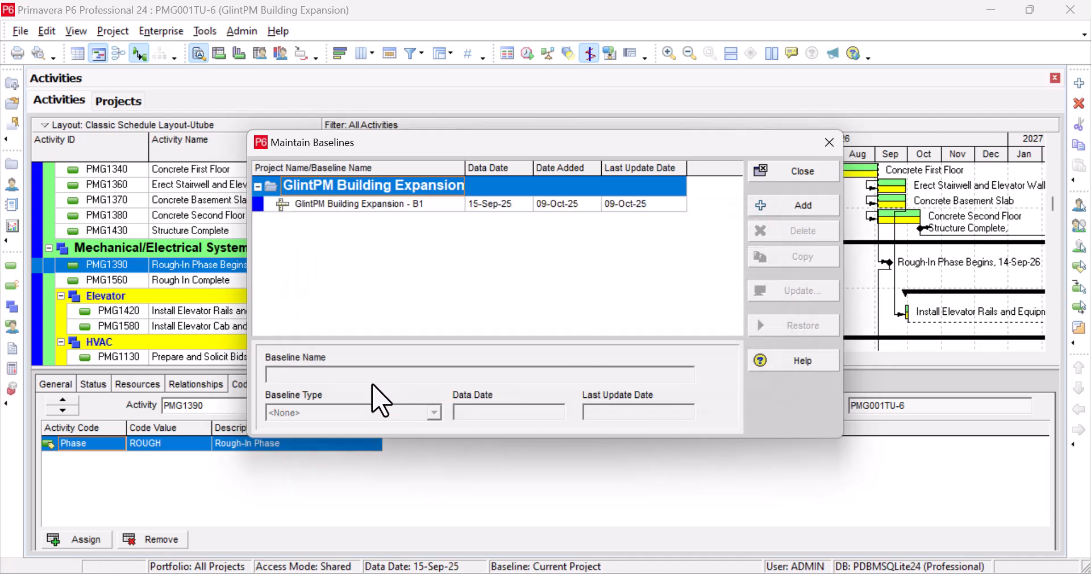
{"action": "left_click", "coordinate": [418, 203]}
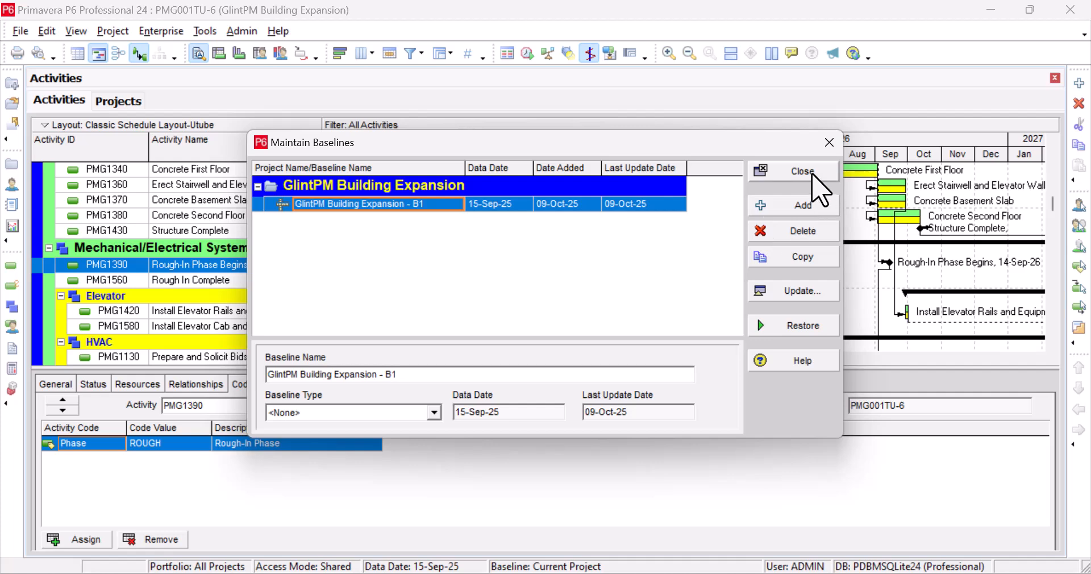
{"action": "left_click", "coordinate": [813, 175]}
{"action": "left_click", "coordinate": [113, 31]}
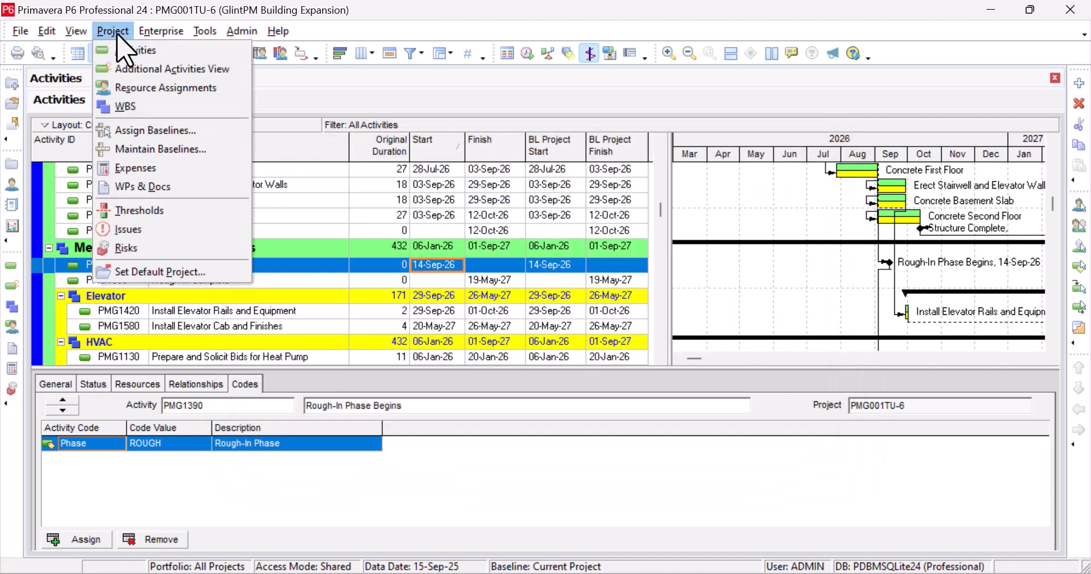
Assign GlintPM Building Expansion - B1 as Project Baseline and as Primary baseline for PMG001TU-6.
{"action": "left_click", "coordinate": [168, 130]}
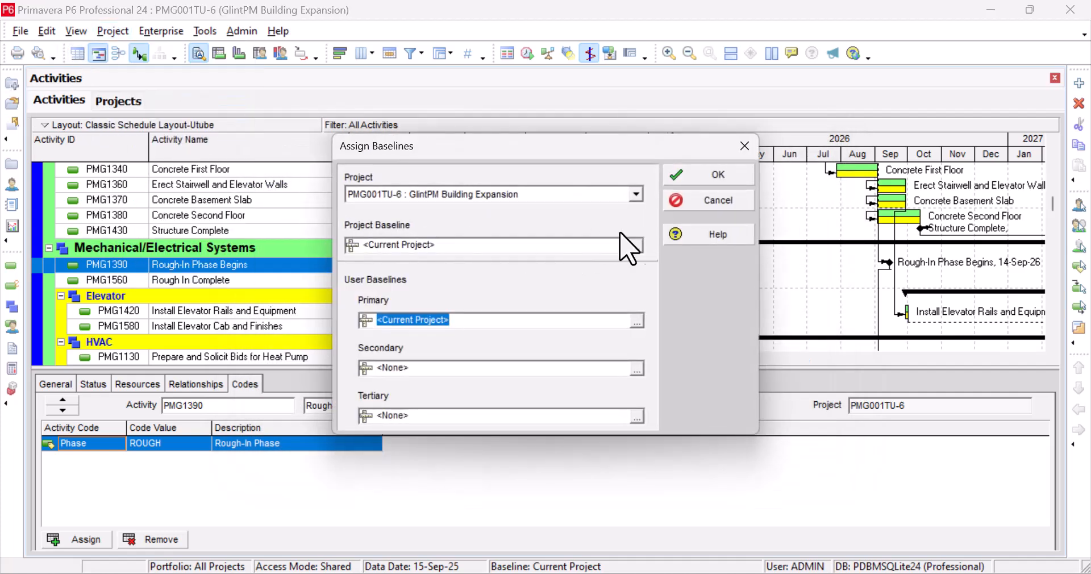
{"action": "left_click", "coordinate": [635, 246]}
{"action": "left_click", "coordinate": [653, 254]}
{"action": "left_click", "coordinate": [636, 322]}
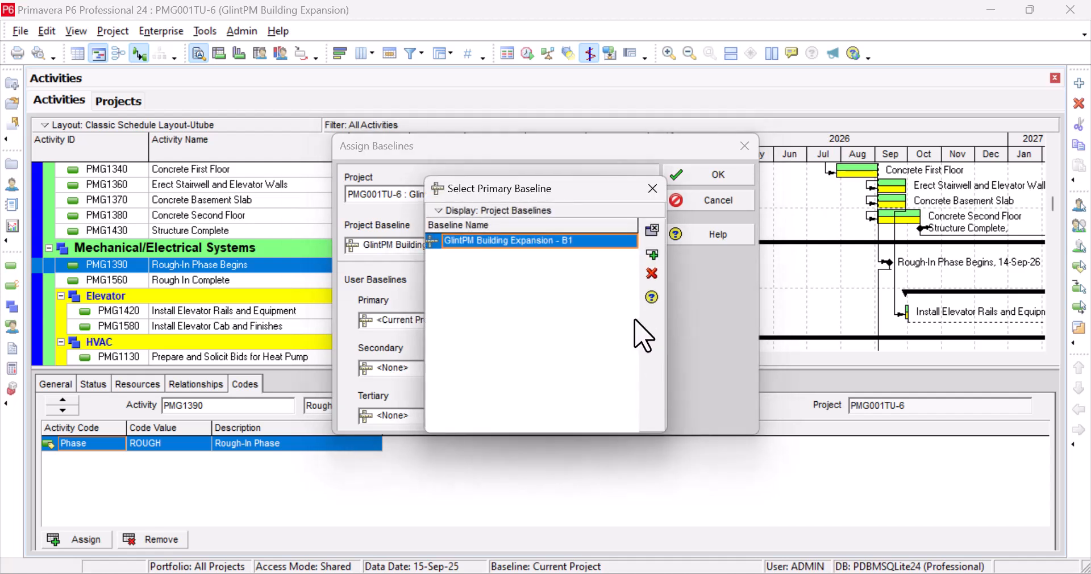
{"action": "left_click", "coordinate": [654, 254]}
{"action": "left_click", "coordinate": [710, 174]}
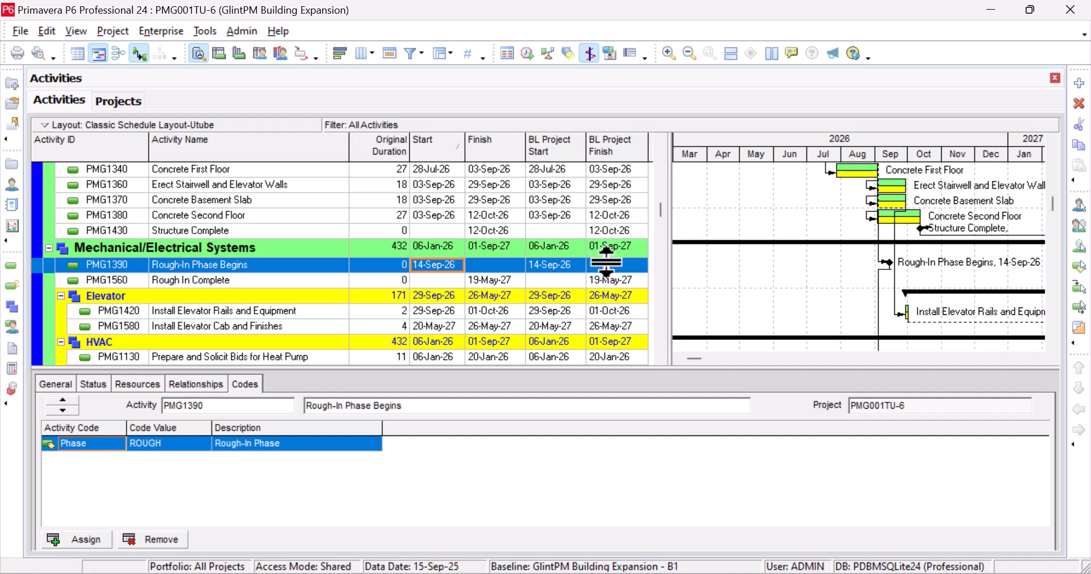
{"action": "scroll", "coordinate": [857, 315], "scroll_direction": "up", "scroll_amount": 1}
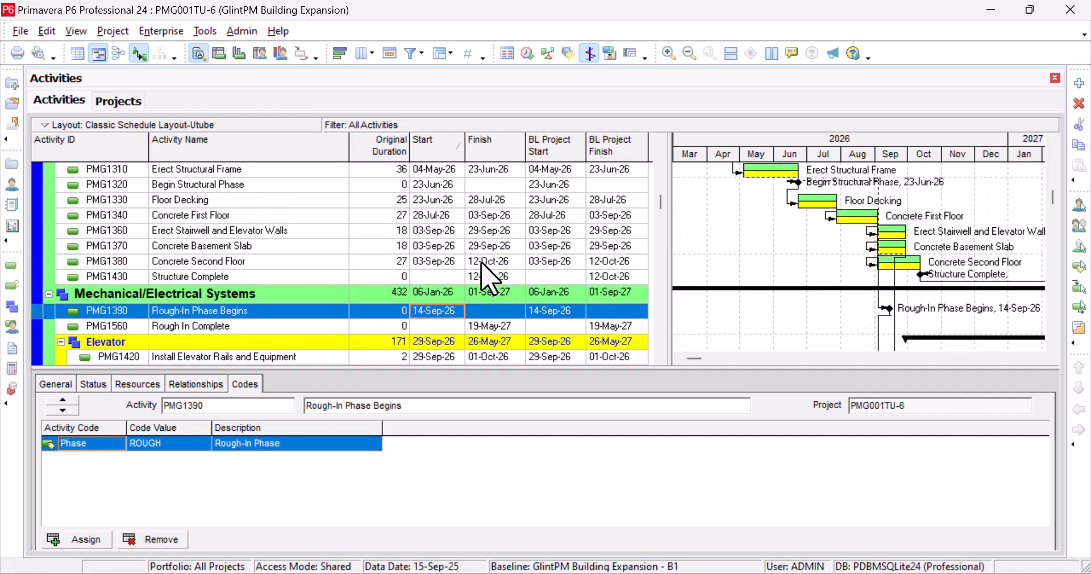
{"action": "scroll", "coordinate": [541, 272], "scroll_direction": "down", "scroll_amount": 2}
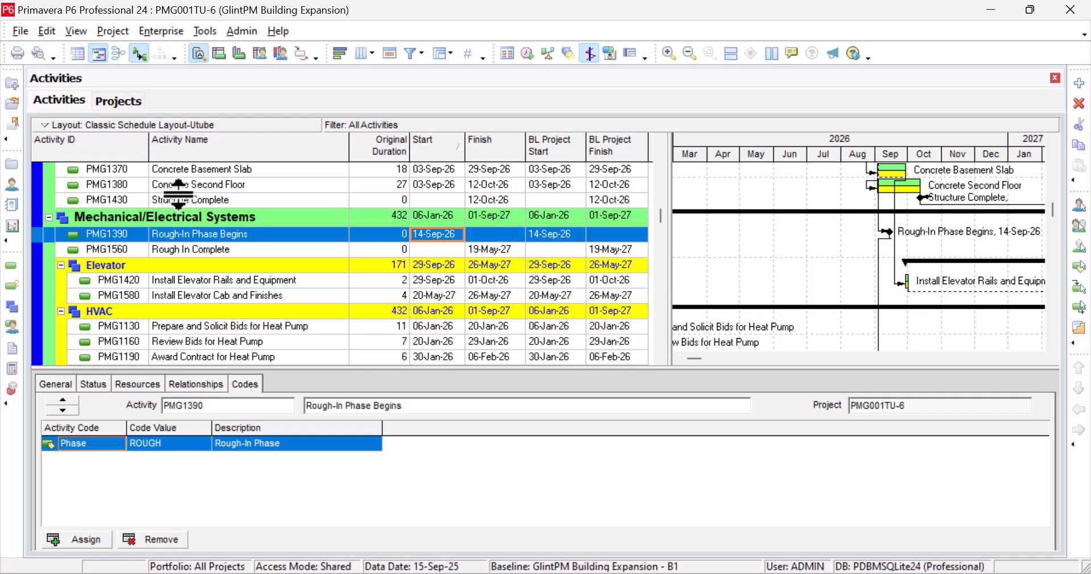
{"action": "left_click", "coordinate": [125, 105]}
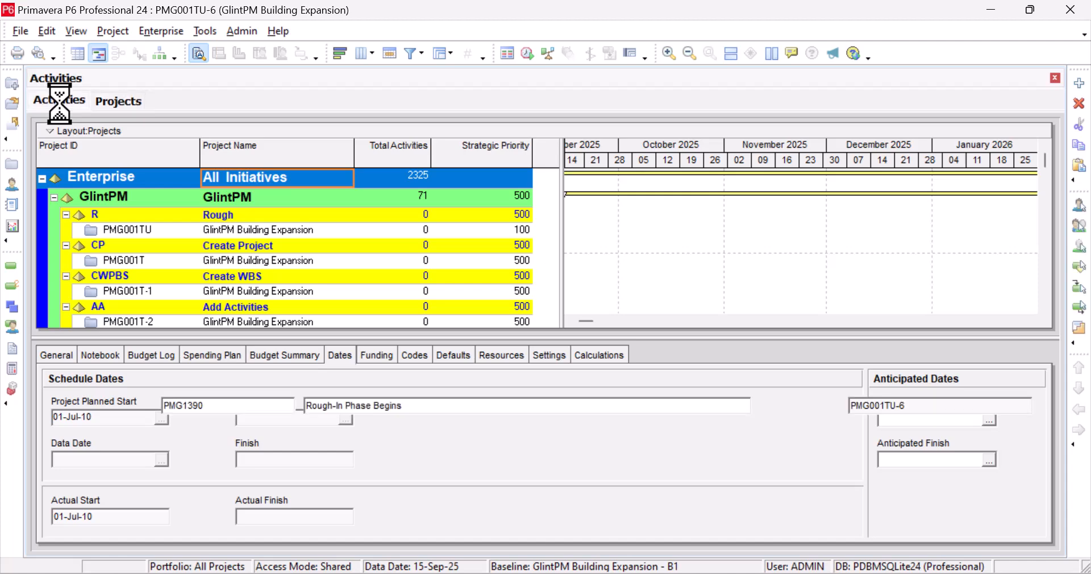
{"action": "scroll", "coordinate": [307, 290], "scroll_direction": "down", "scroll_amount": 2}
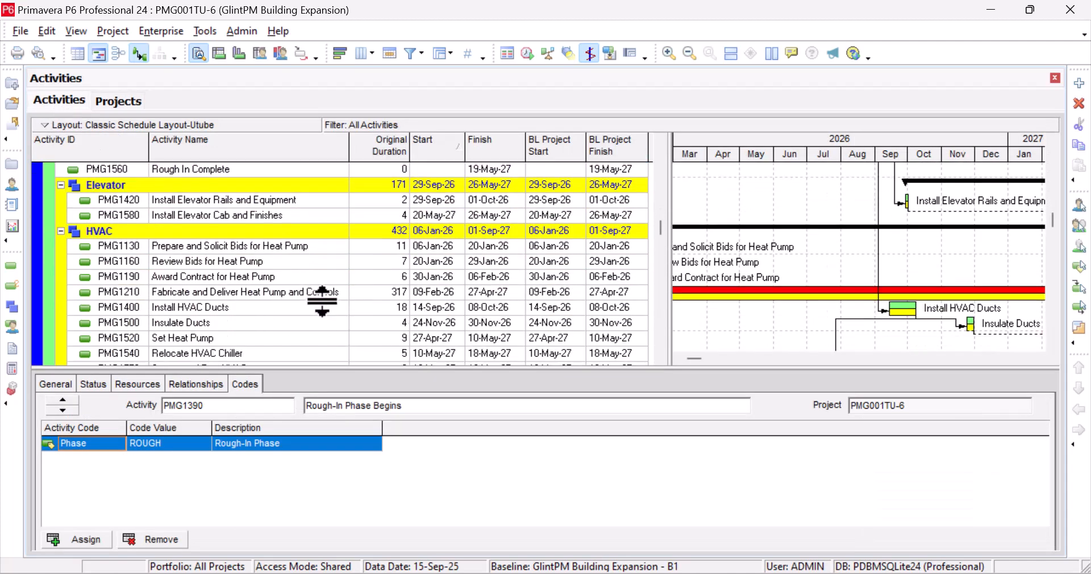
{"action": "scroll", "coordinate": [321, 301], "scroll_direction": "down", "scroll_amount": 1}
{"action": "left_click_drag", "start_coordinate": [693, 358], "coordinate": [684, 360]}
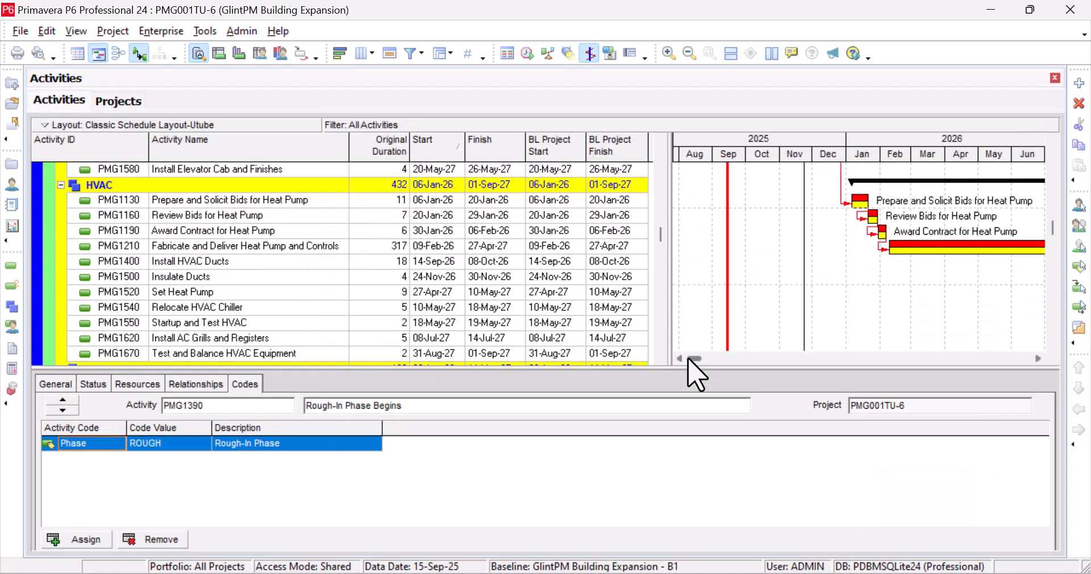
{"action": "scroll", "coordinate": [821, 316], "scroll_direction": "up", "scroll_amount": 2}
{"action": "scroll", "coordinate": [831, 325], "scroll_direction": "up", "scroll_amount": 10}
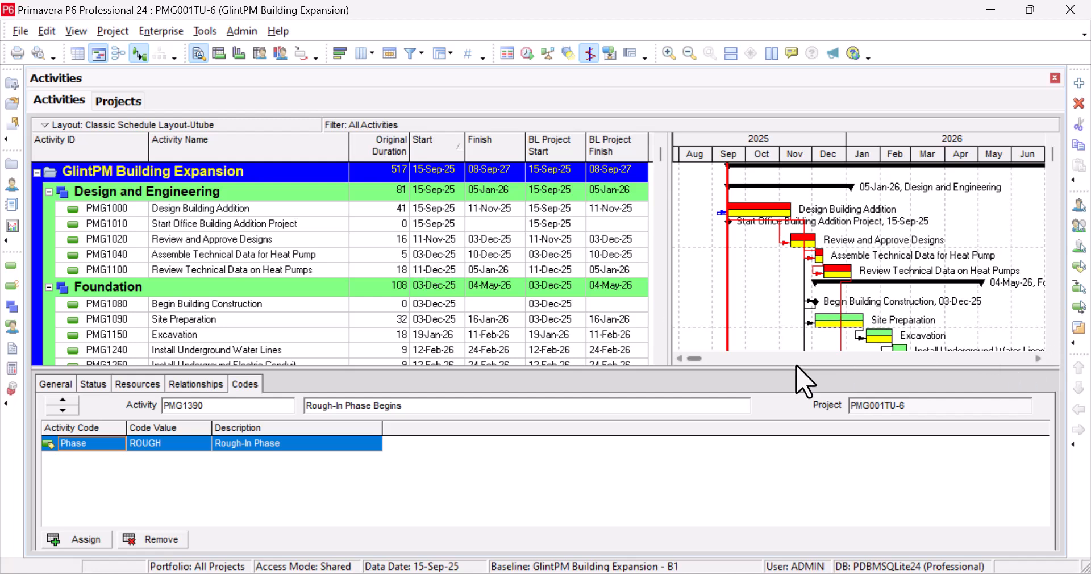
{"action": "left_click", "coordinate": [1036, 358]}
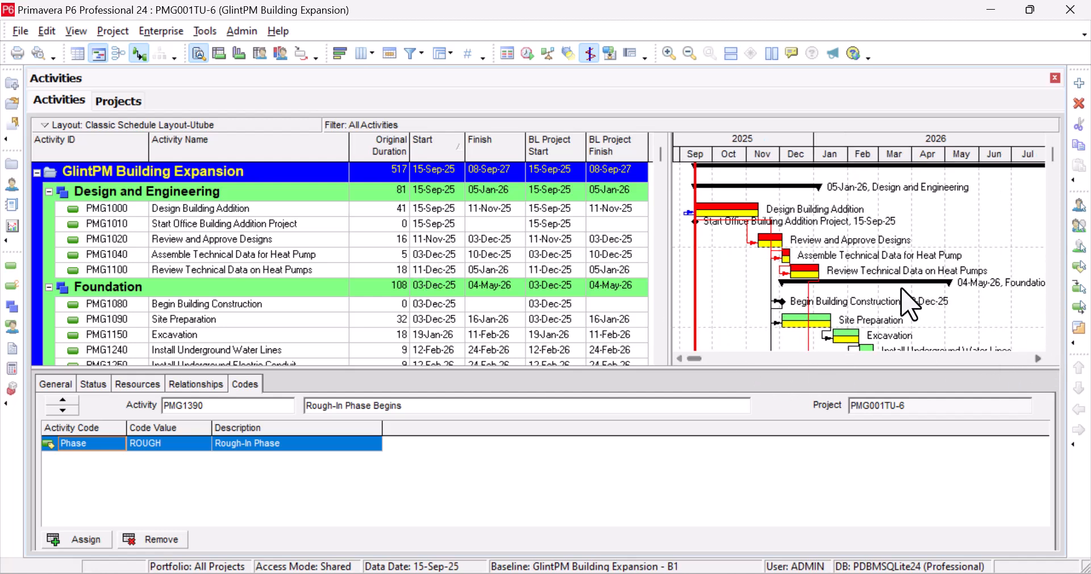
{"action": "scroll", "coordinate": [900, 310], "scroll_direction": "down", "scroll_amount": 3}
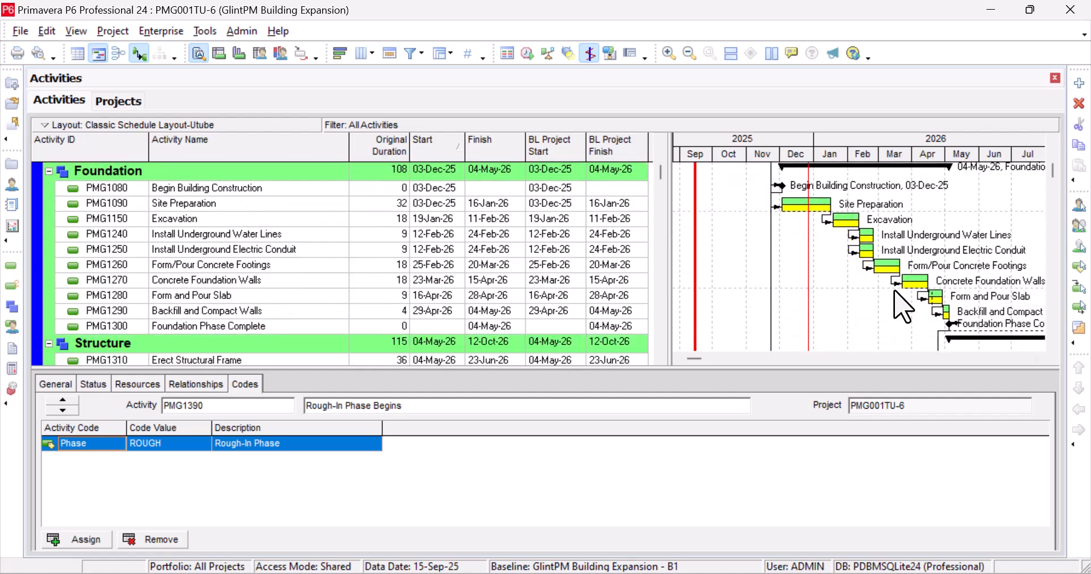
{"action": "scroll", "coordinate": [901, 310], "scroll_direction": "down", "scroll_amount": 2}
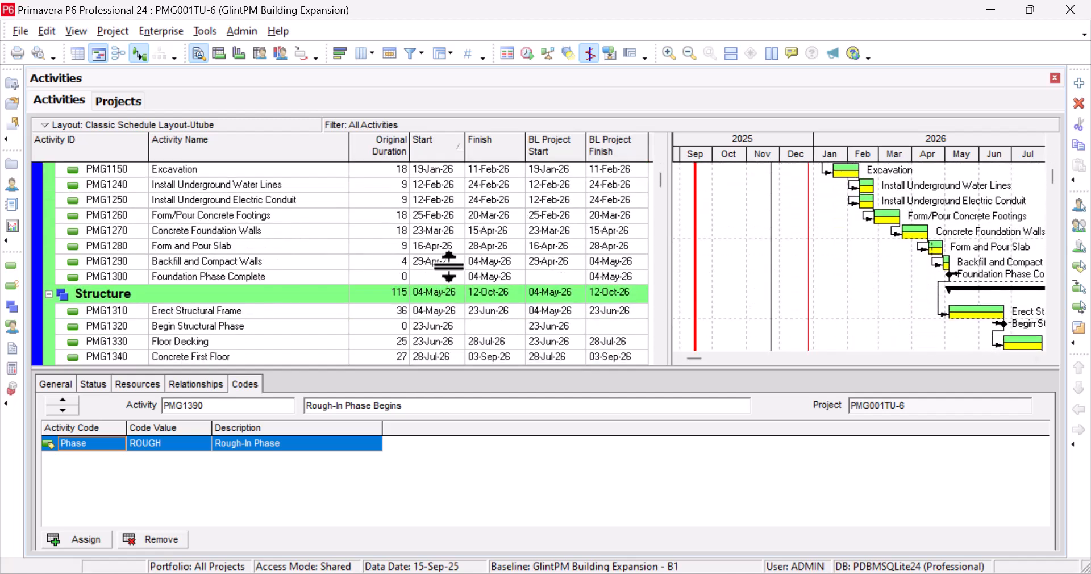
{"action": "scroll", "coordinate": [466, 287], "scroll_direction": "up", "scroll_amount": 5}
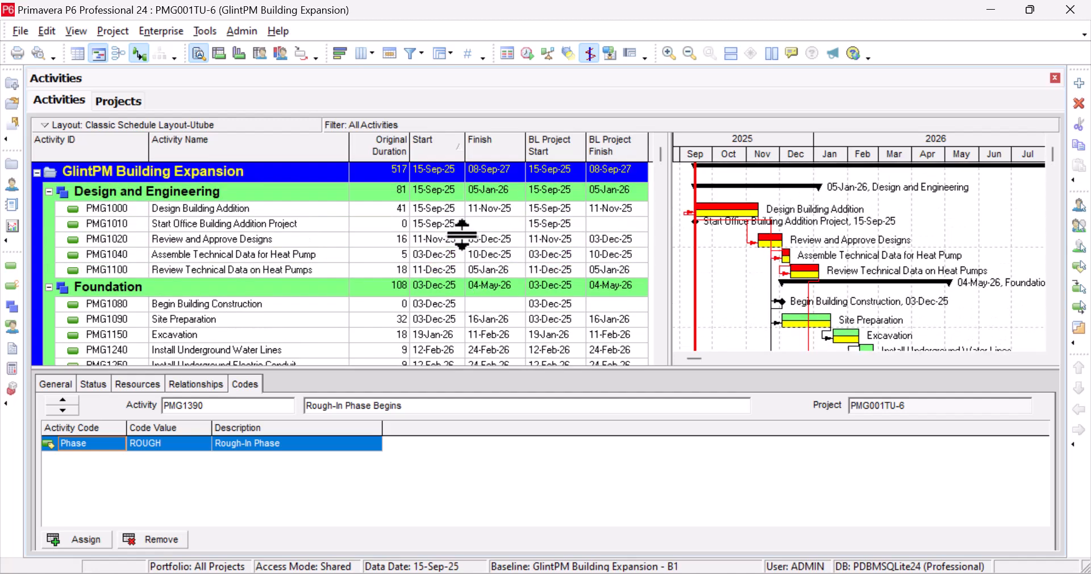
{"action": "left_click", "coordinate": [444, 224]}
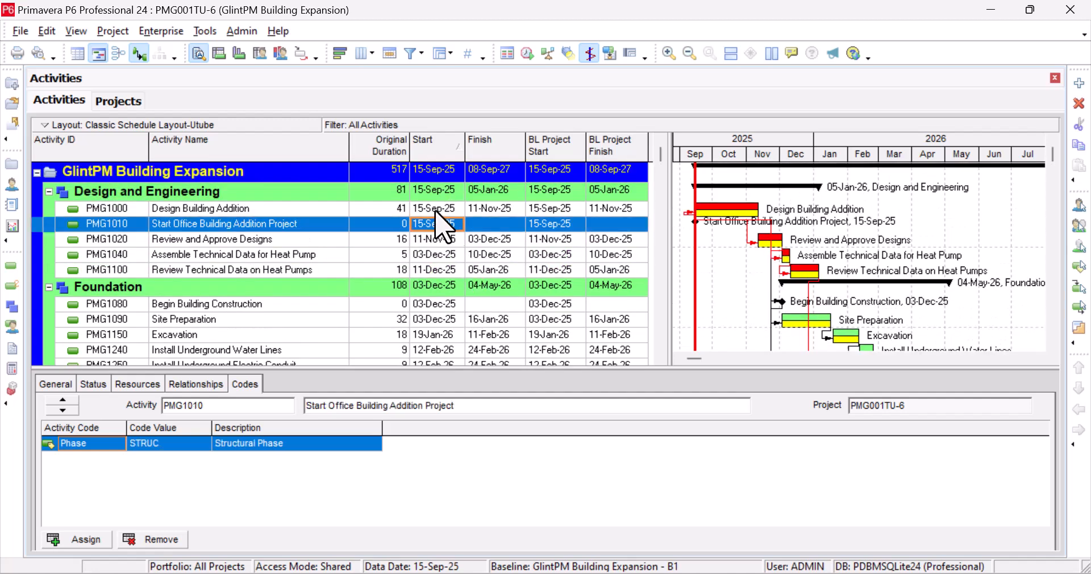
{"action": "left_click", "coordinate": [440, 208]}
{"action": "left_click", "coordinate": [446, 224]}
{"action": "left_click", "coordinate": [441, 208]}
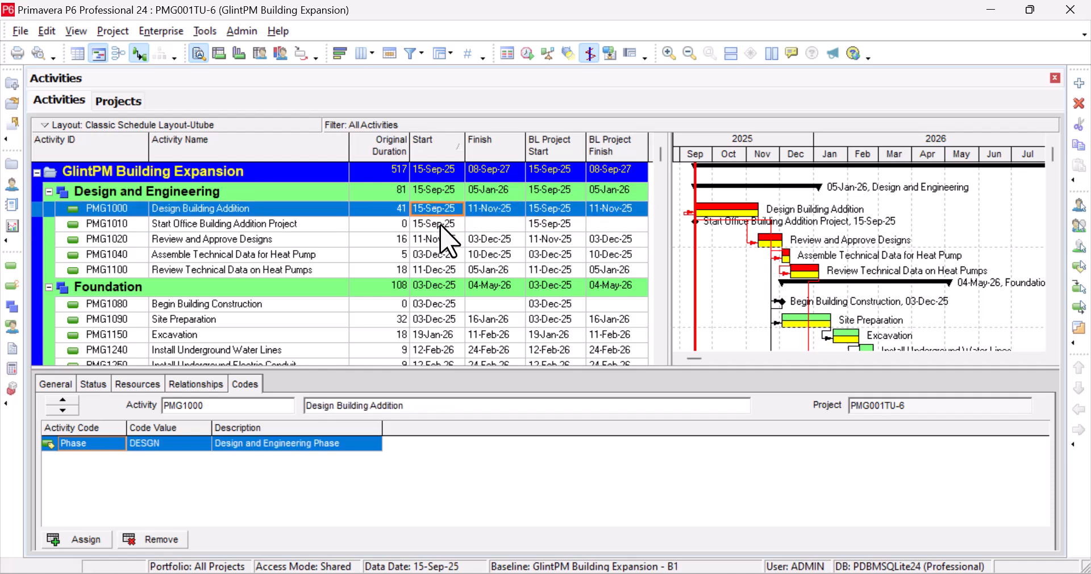
{"action": "left_click", "coordinate": [440, 225]}
{"action": "left_click", "coordinate": [441, 209]}
{"action": "left_click", "coordinate": [441, 224]}
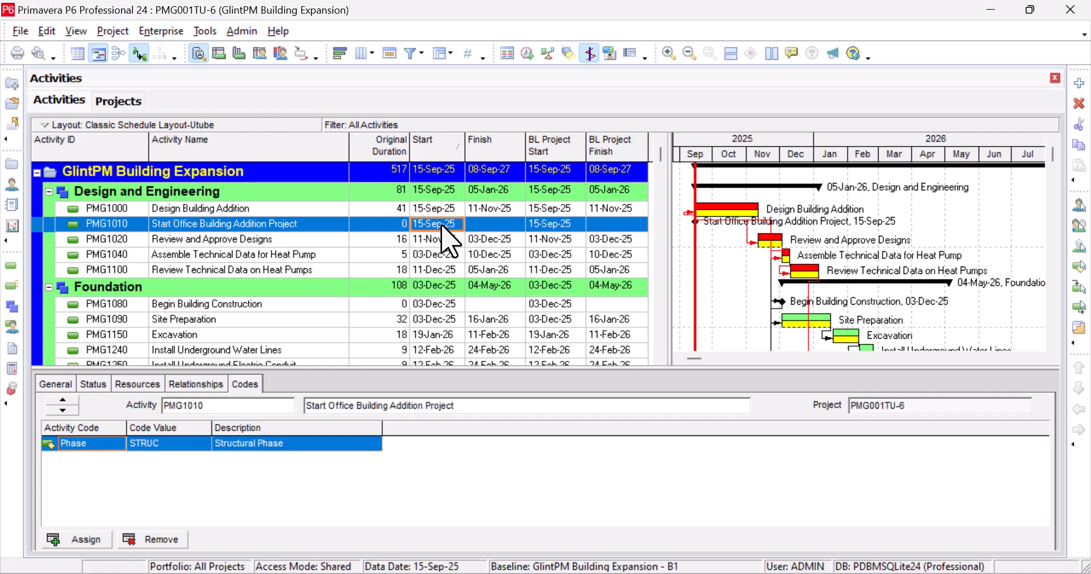
{"action": "key", "text": "Up"}
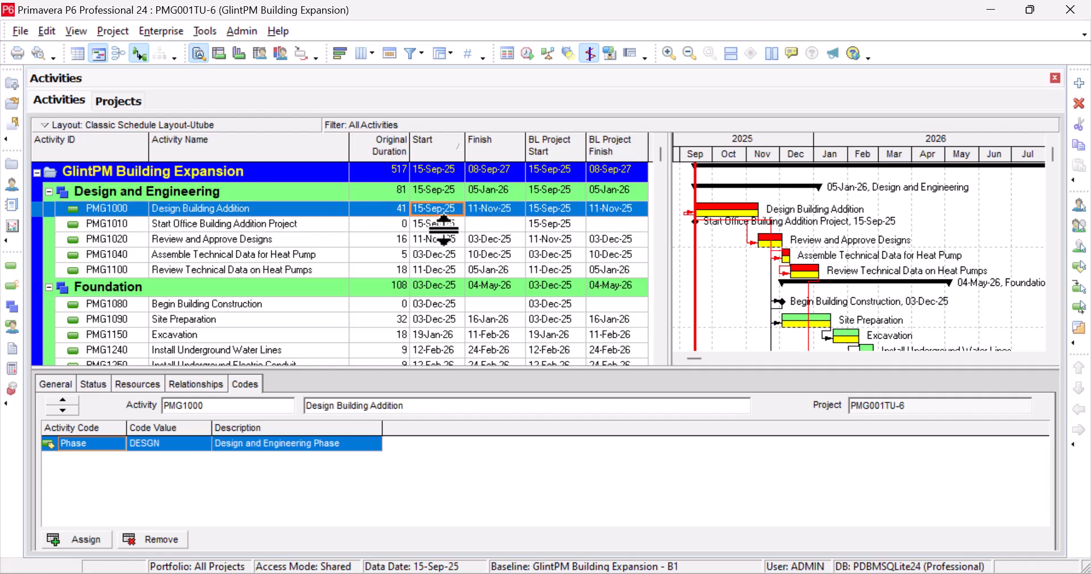
{"action": "key", "text": "Down"}
{"action": "key", "text": "Up"}
{"action": "key", "text": "Down"}
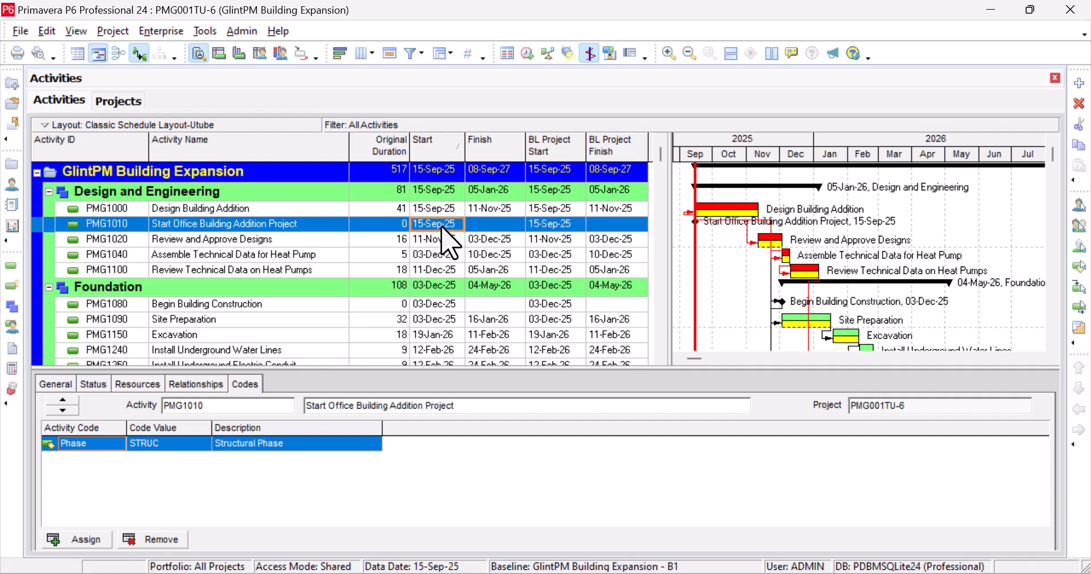
{"action": "left_click_drag", "start_coordinate": [666, 139], "coordinate": [673, 140]}
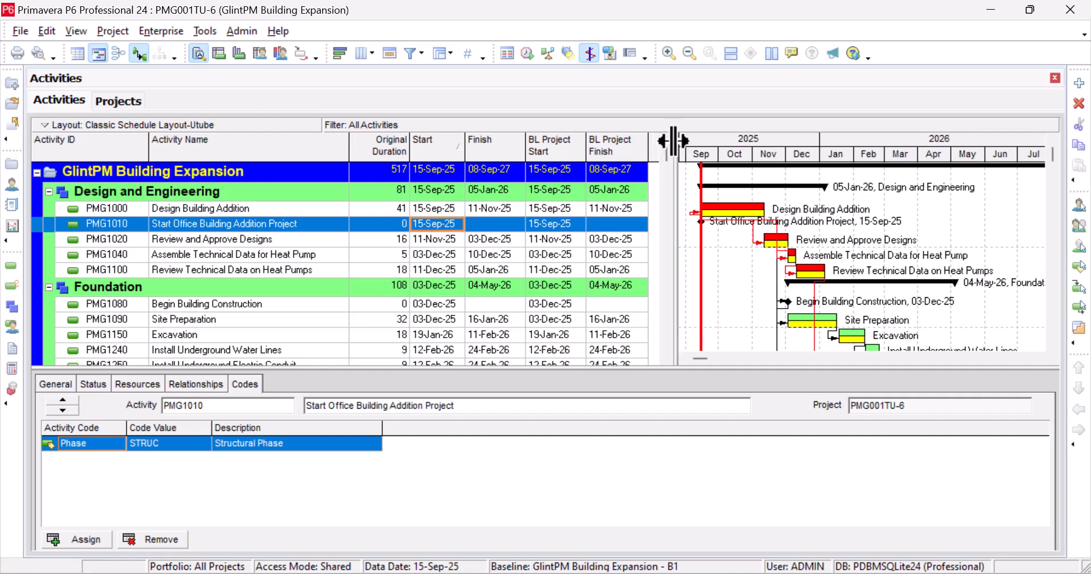
{"action": "left_click", "coordinate": [446, 212]}
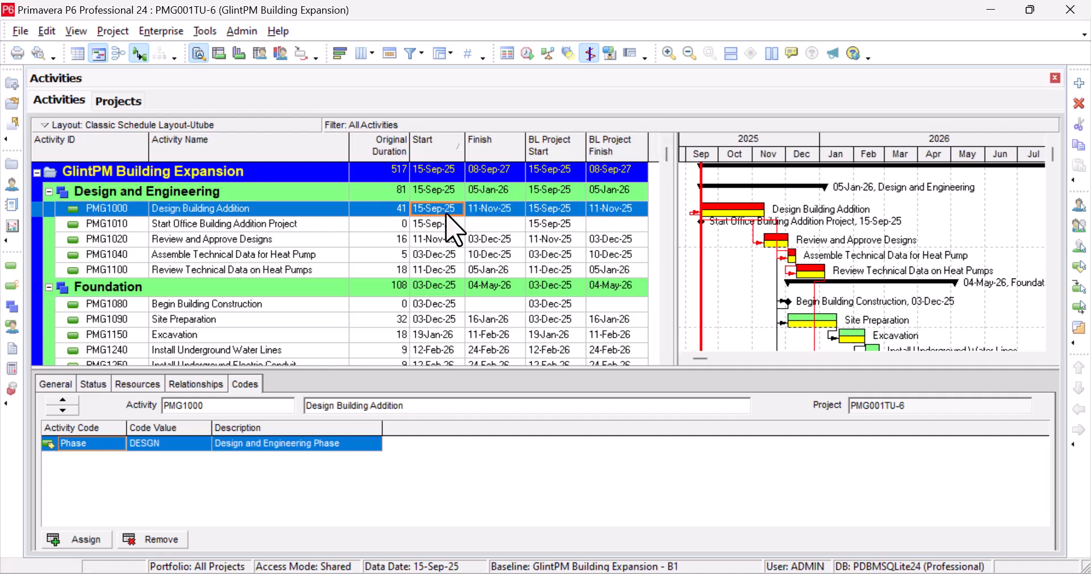
{"action": "left_click", "coordinate": [400, 223]}
{"action": "left_click", "coordinate": [397, 241]}
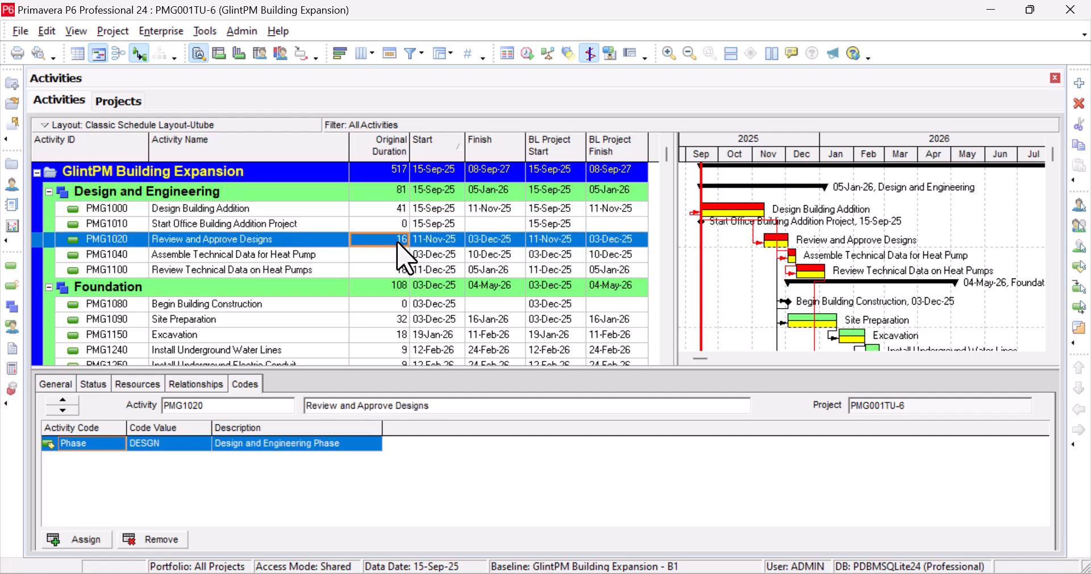
{"action": "left_click", "coordinate": [397, 255]}
{"action": "left_click", "coordinate": [397, 270]}
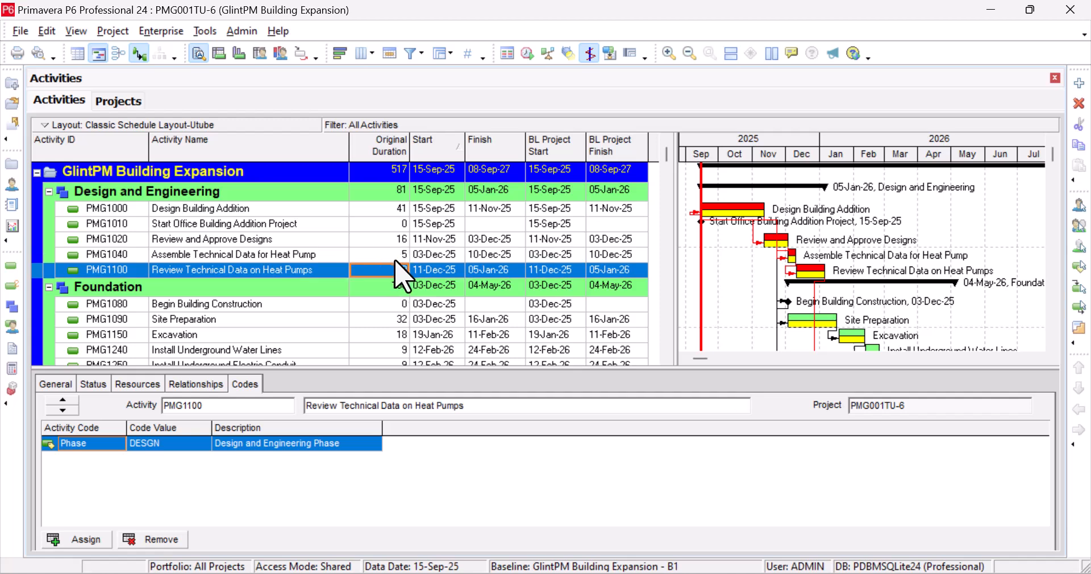
{"action": "left_click", "coordinate": [397, 256]}
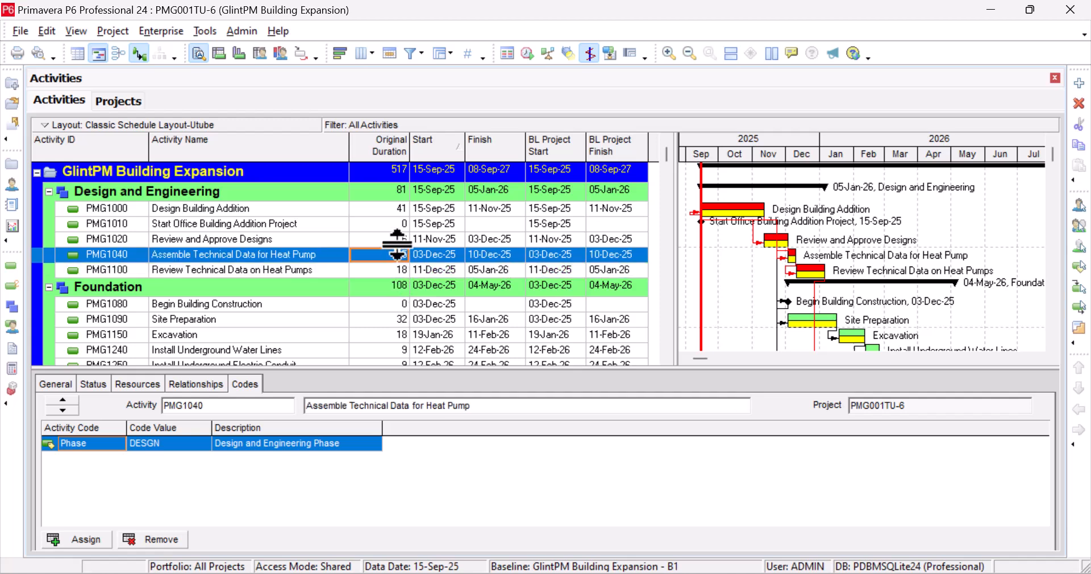
{"action": "left_click", "coordinate": [392, 209]}
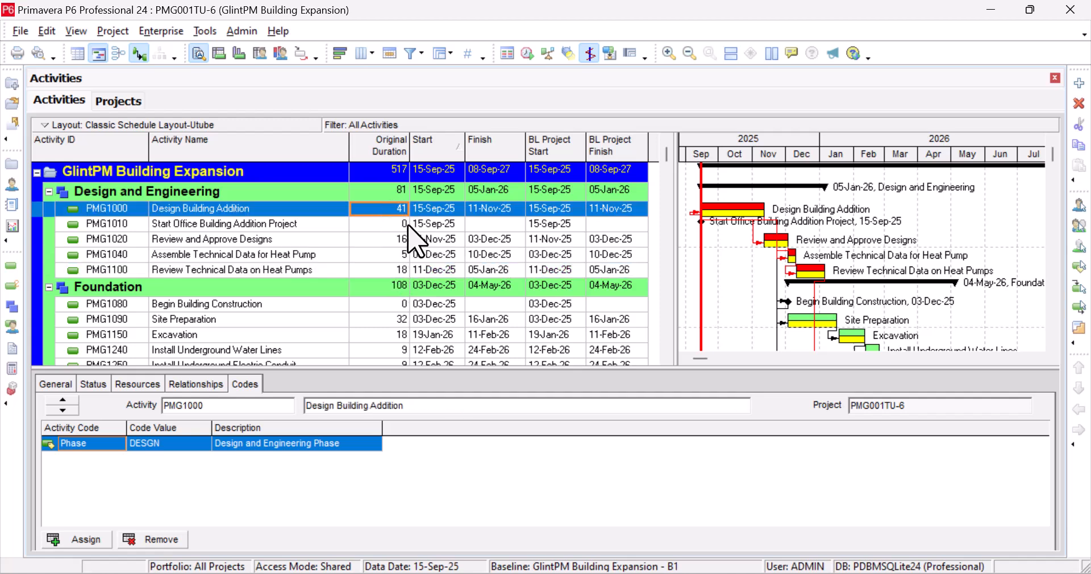
{"action": "left_click", "coordinate": [408, 226]}
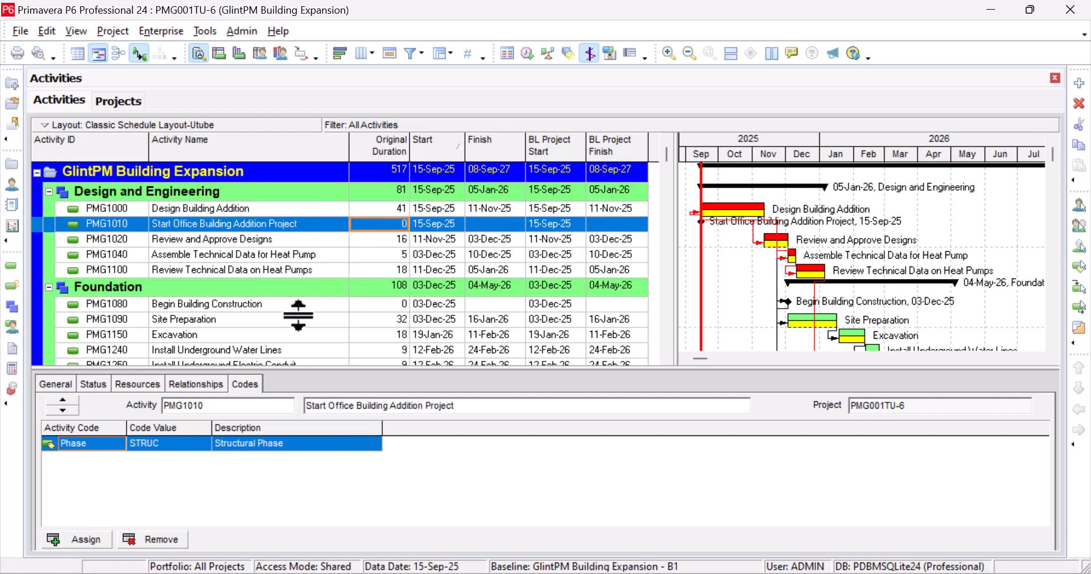
Mark milestone PMG1010 finished, then move the Finish column ahead of Start and back.
{"action": "left_click", "coordinate": [92, 386]}
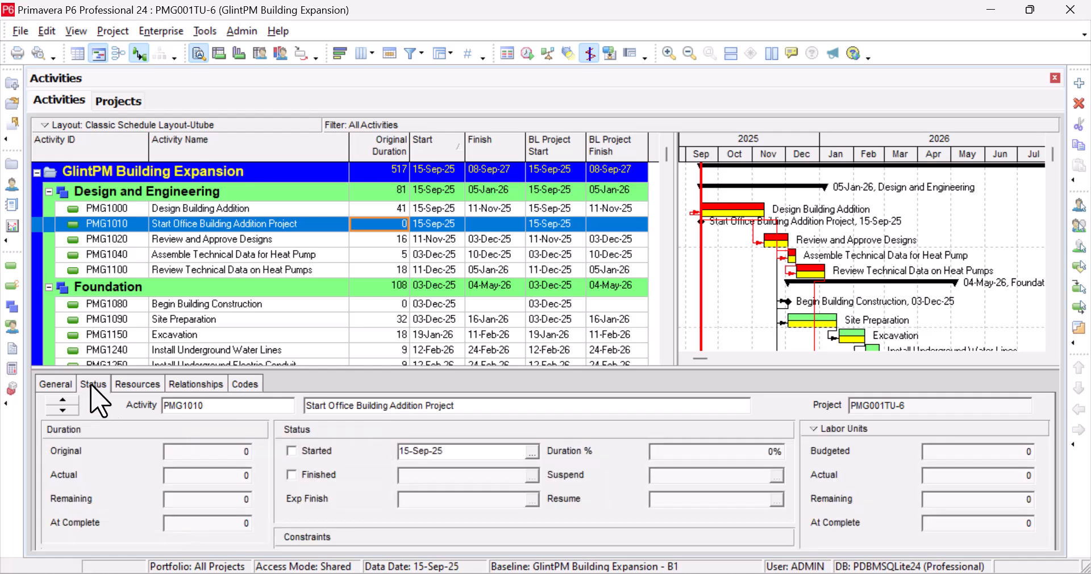
{"action": "left_click", "coordinate": [292, 476]}
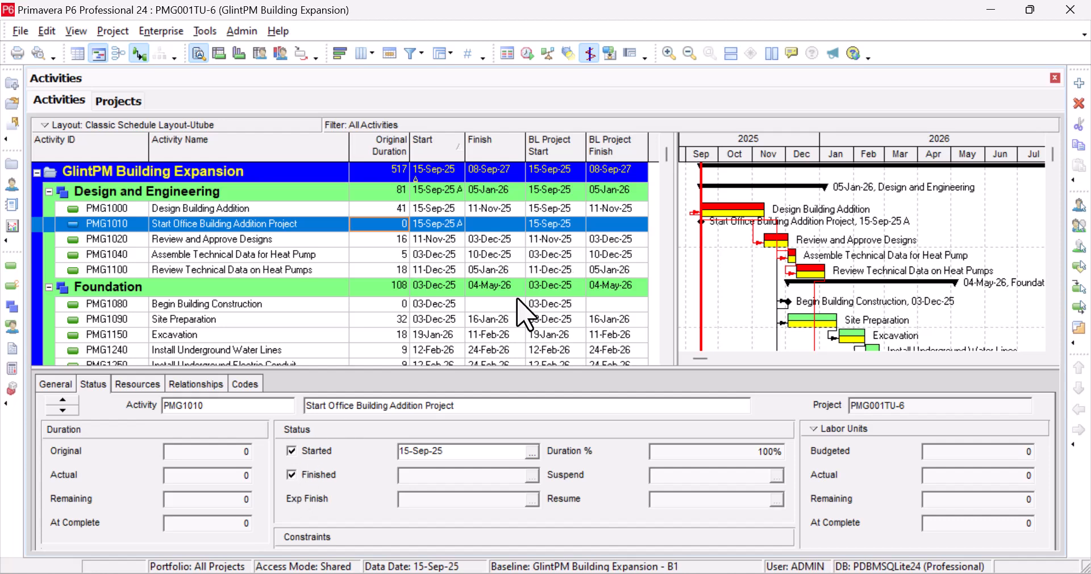
{"action": "left_click_drag", "start_coordinate": [470, 150], "coordinate": [443, 149]}
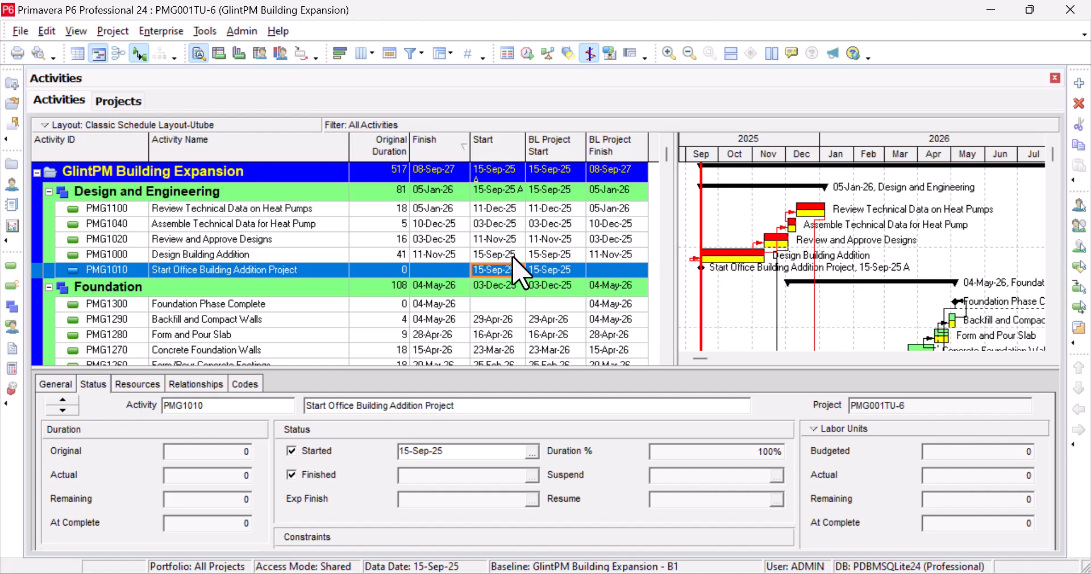
{"action": "left_click", "coordinate": [444, 149]}
{"action": "left_click_drag", "start_coordinate": [457, 149], "coordinate": [499, 147]}
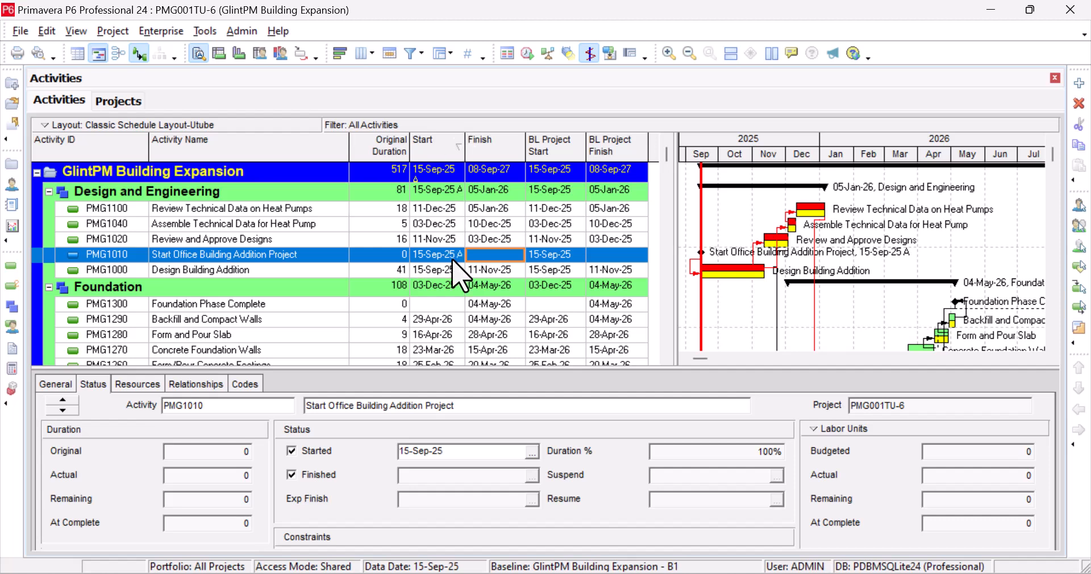
Sort activities by Start ascending, select Design Building Addition, and widen the activity table.
{"action": "left_click", "coordinate": [439, 152]}
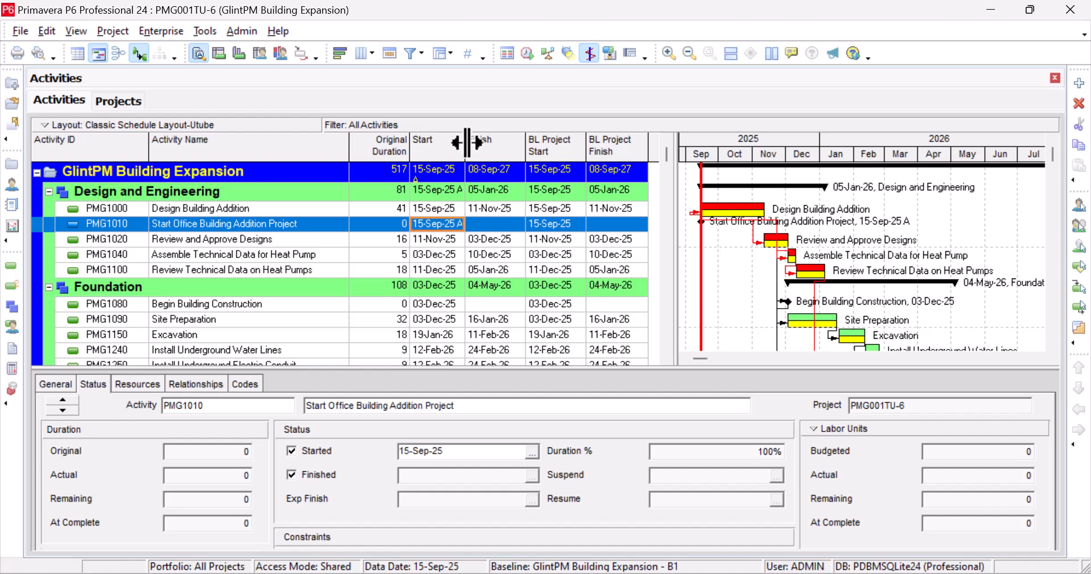
{"action": "left_click_drag", "start_coordinate": [466, 142], "coordinate": [469, 141]}
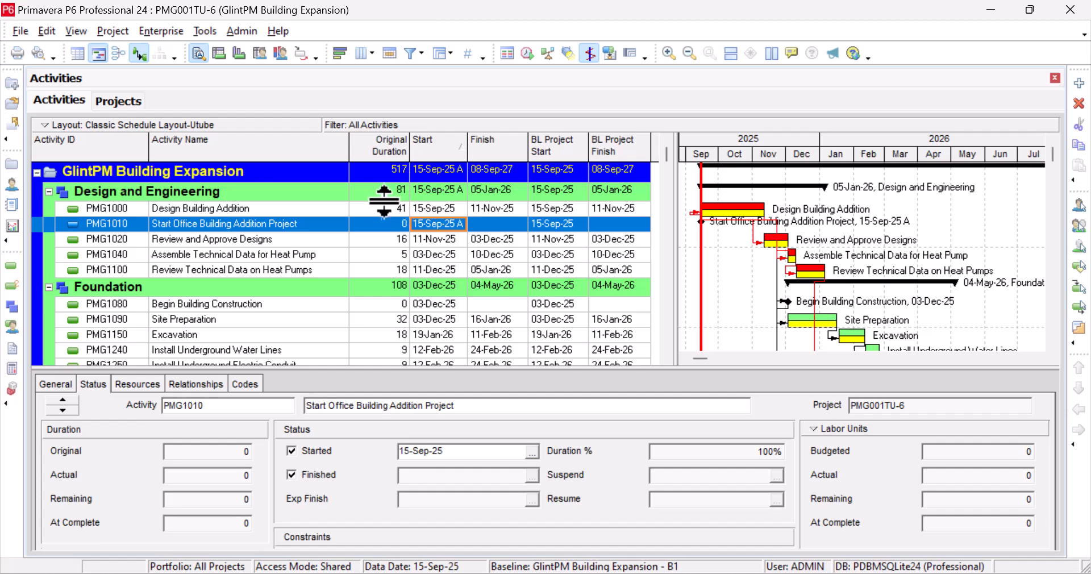
{"action": "left_click", "coordinate": [332, 214]}
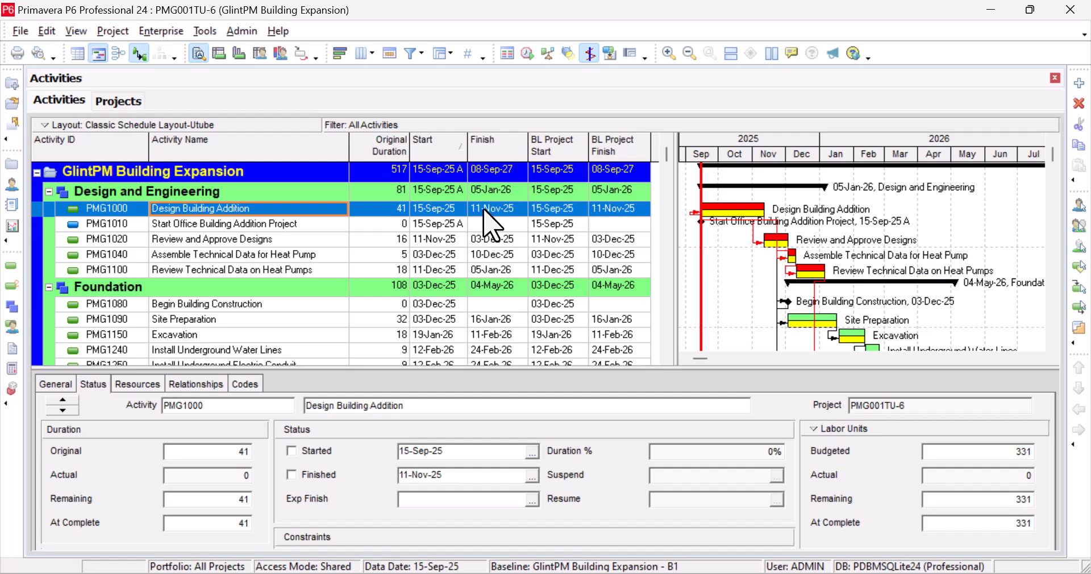
{"action": "left_click_drag", "start_coordinate": [674, 139], "coordinate": [689, 139]}
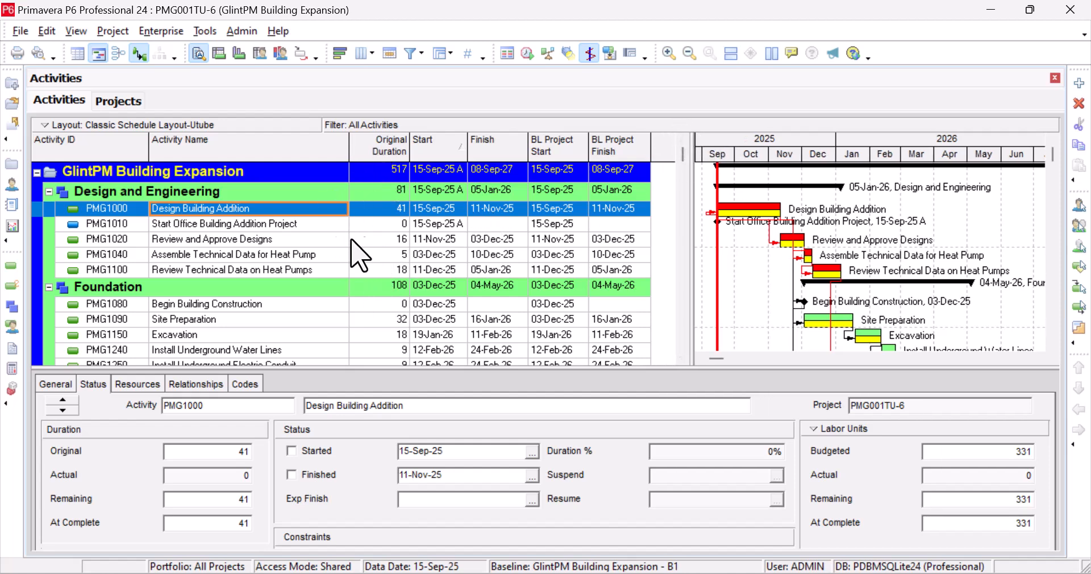
Mark Design Building Addition (PMG1000) as started 15-Sep-25 with 50% duration complete.
{"action": "left_click", "coordinate": [292, 451]}
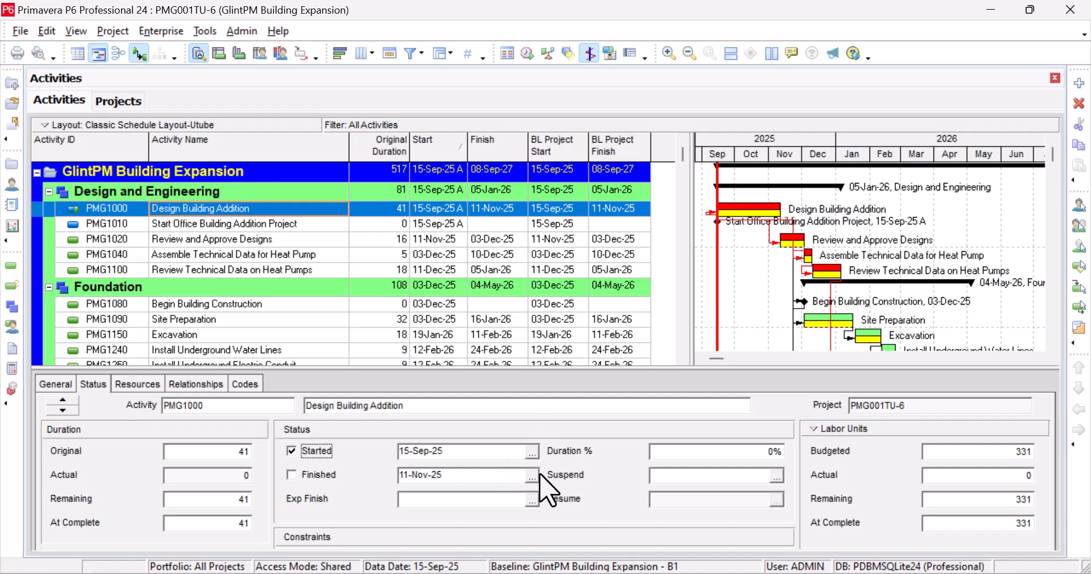
{"action": "left_click", "coordinate": [714, 451]}
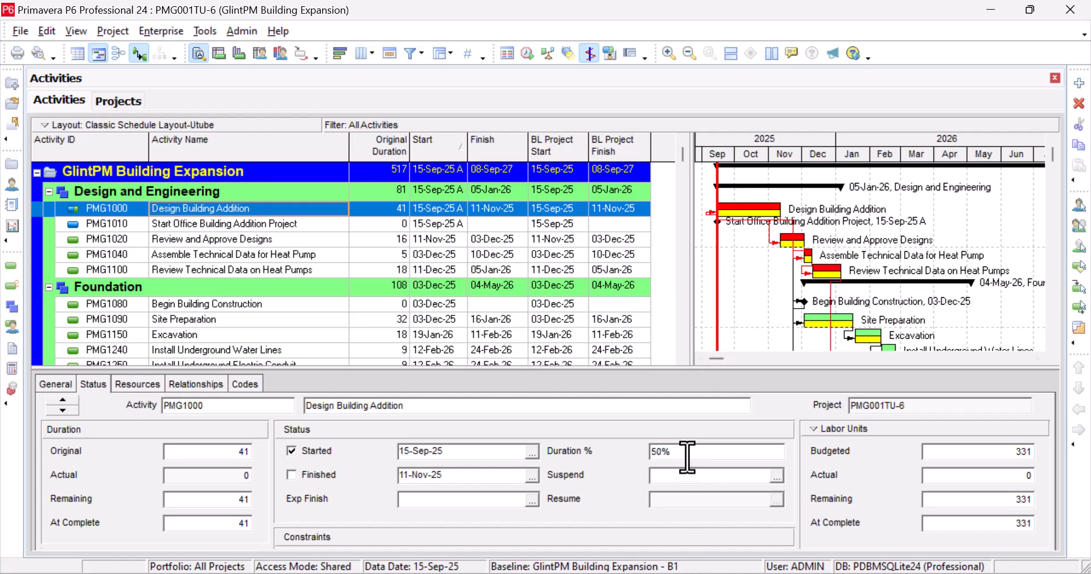
{"action": "left_click", "coordinate": [372, 254]}
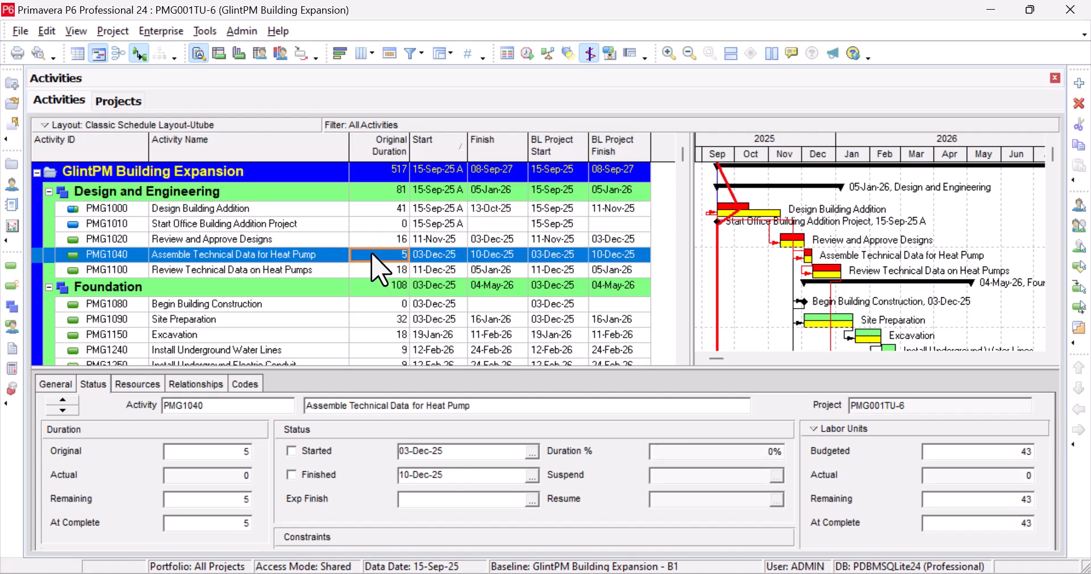
{"action": "left_click", "coordinate": [372, 209]}
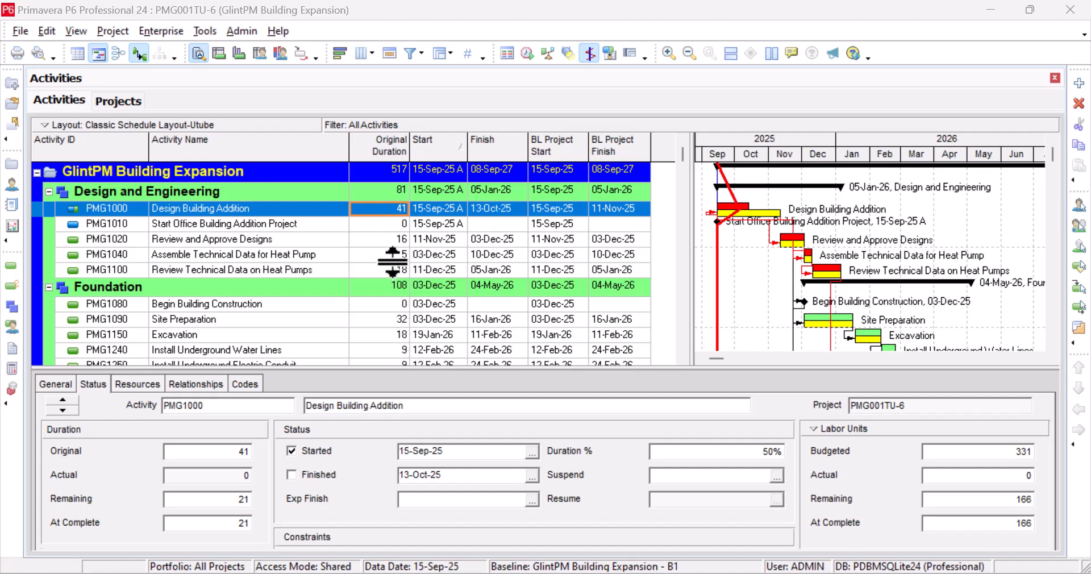
{"action": "left_click", "coordinate": [402, 243]}
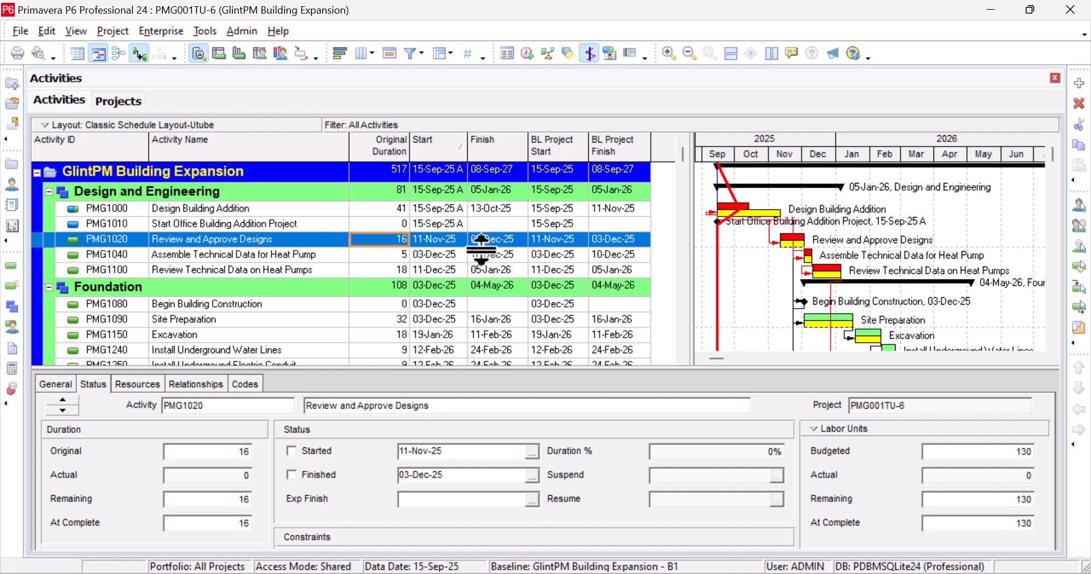
{"action": "left_click", "coordinate": [436, 254]}
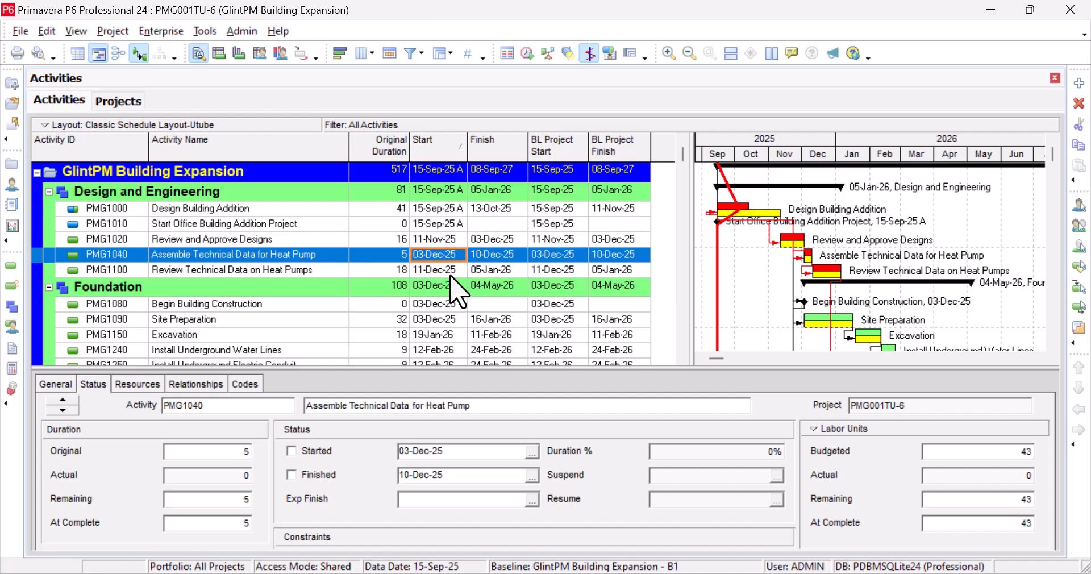
{"action": "scroll", "coordinate": [460, 284], "scroll_direction": "down", "scroll_amount": 2}
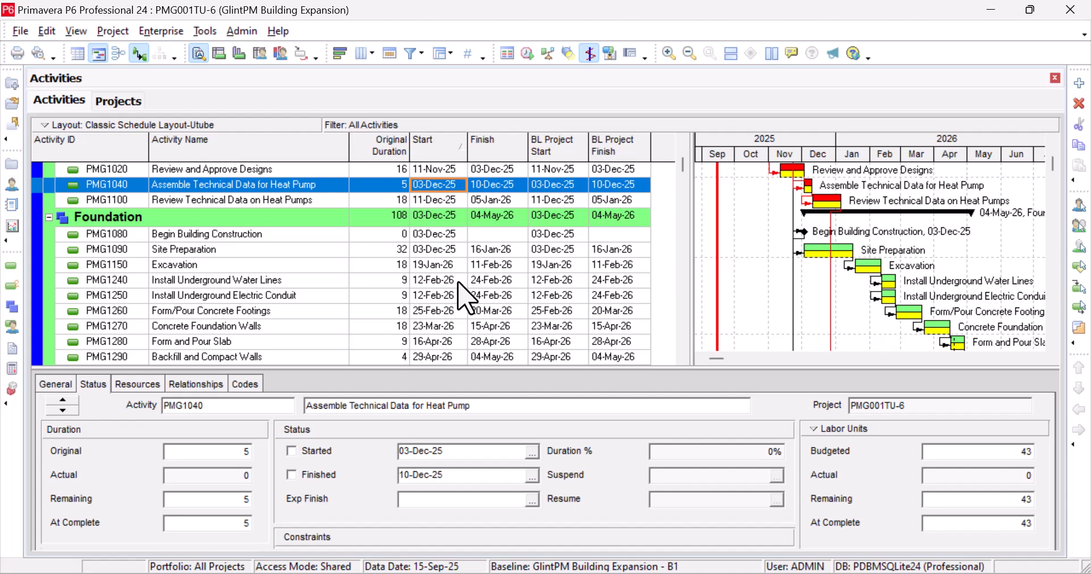
{"action": "scroll", "coordinate": [476, 295], "scroll_direction": "down", "scroll_amount": 1}
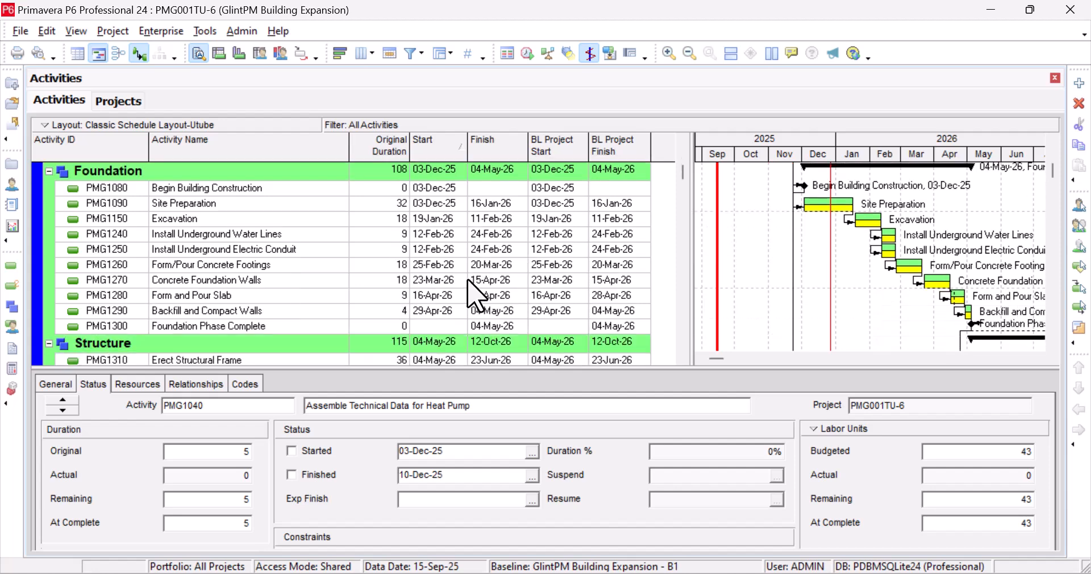
{"action": "scroll", "coordinate": [476, 296], "scroll_direction": "down", "scroll_amount": 2}
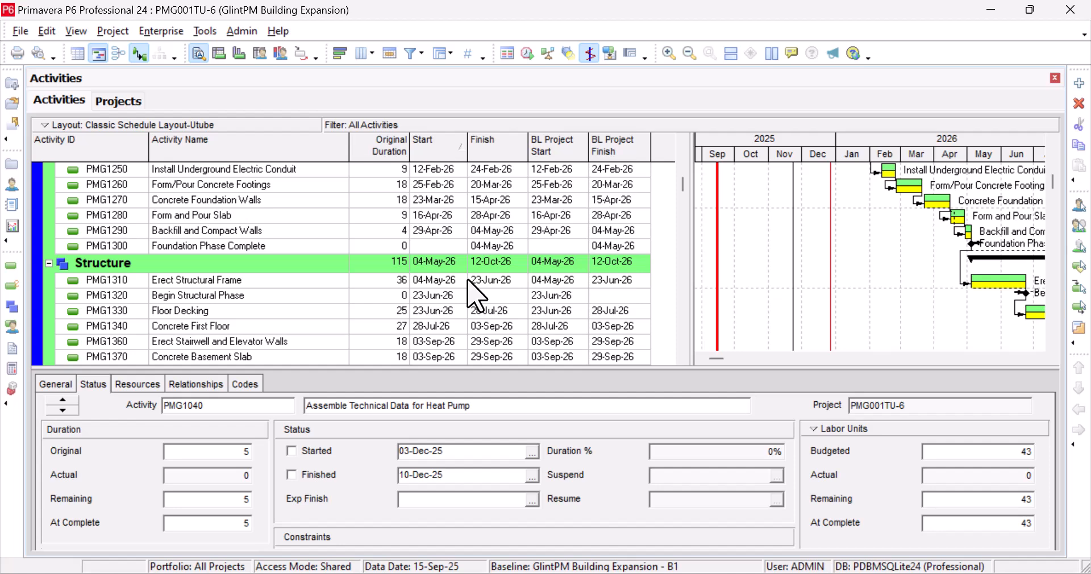
{"action": "scroll", "coordinate": [476, 295], "scroll_direction": "down", "scroll_amount": 1}
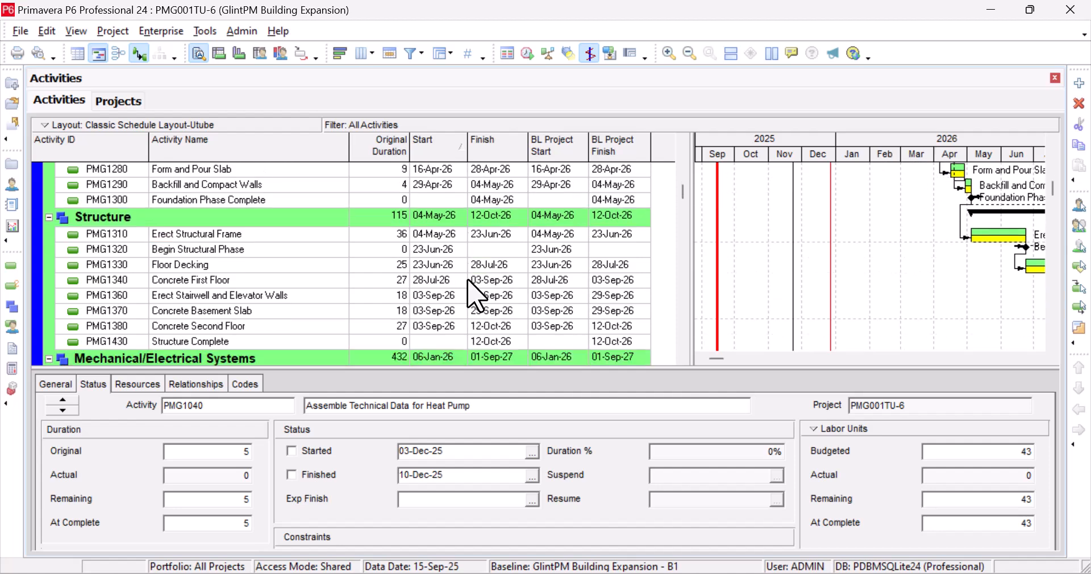
{"action": "scroll", "coordinate": [477, 296], "scroll_direction": "down", "scroll_amount": 6}
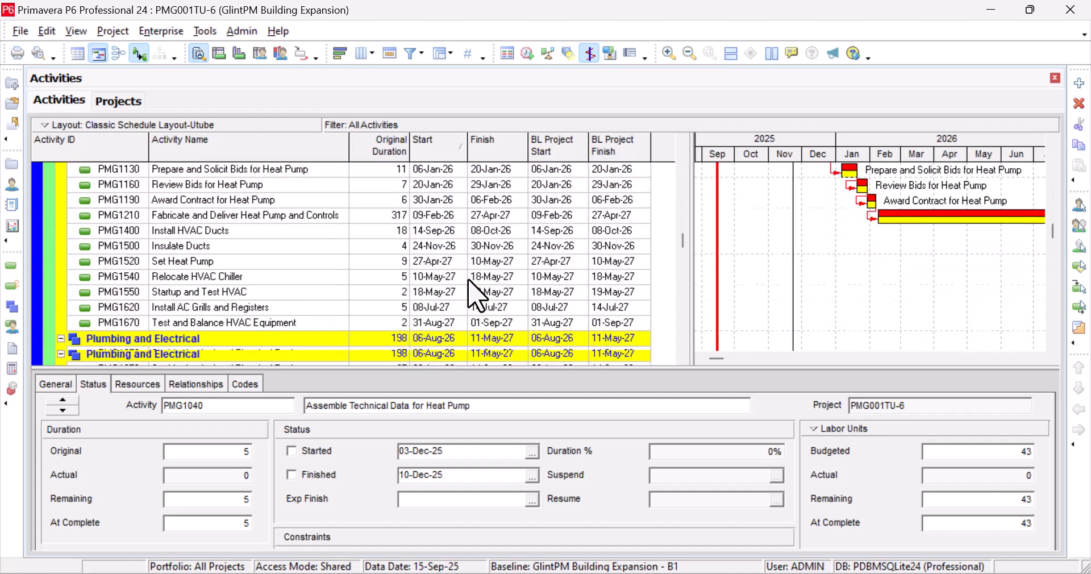
{"action": "scroll", "coordinate": [476, 296], "scroll_direction": "down", "scroll_amount": 4}
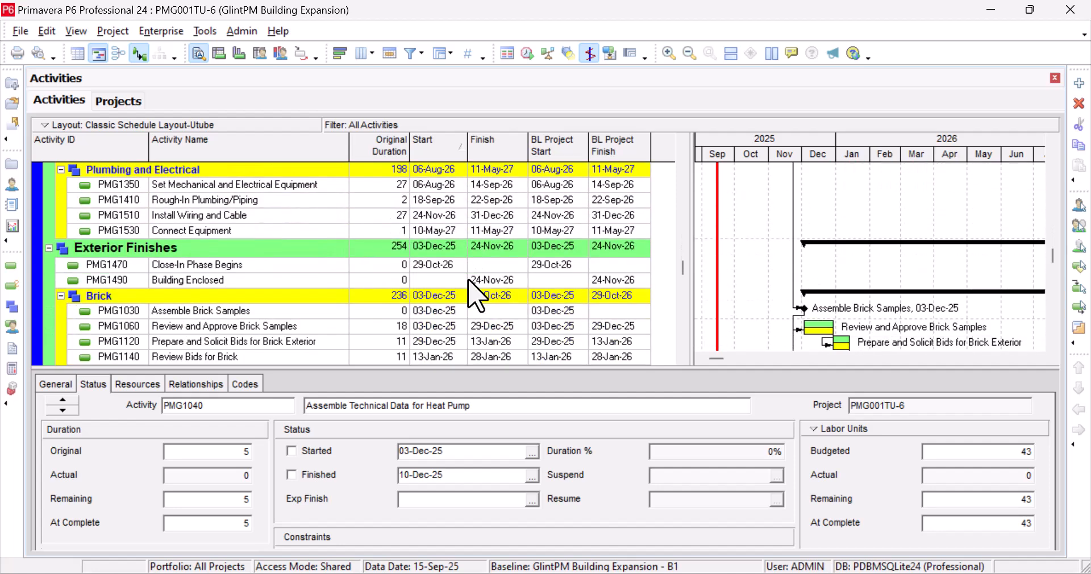
{"action": "scroll", "coordinate": [476, 296], "scroll_direction": "down", "scroll_amount": 1}
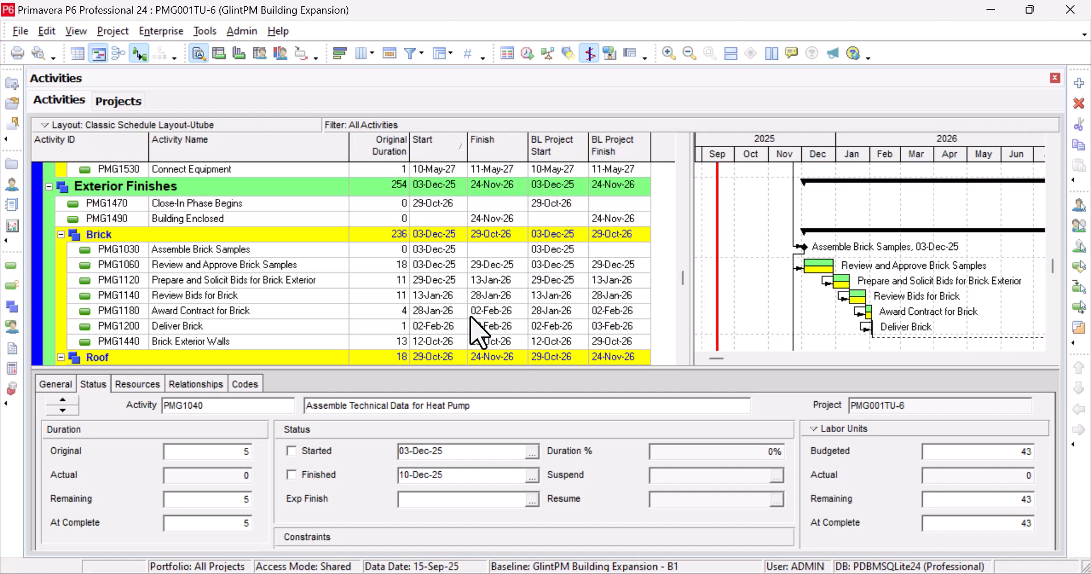
{"action": "scroll", "coordinate": [477, 332], "scroll_direction": "down", "scroll_amount": 2}
{"action": "scroll", "coordinate": [471, 314], "scroll_direction": "down", "scroll_amount": 3}
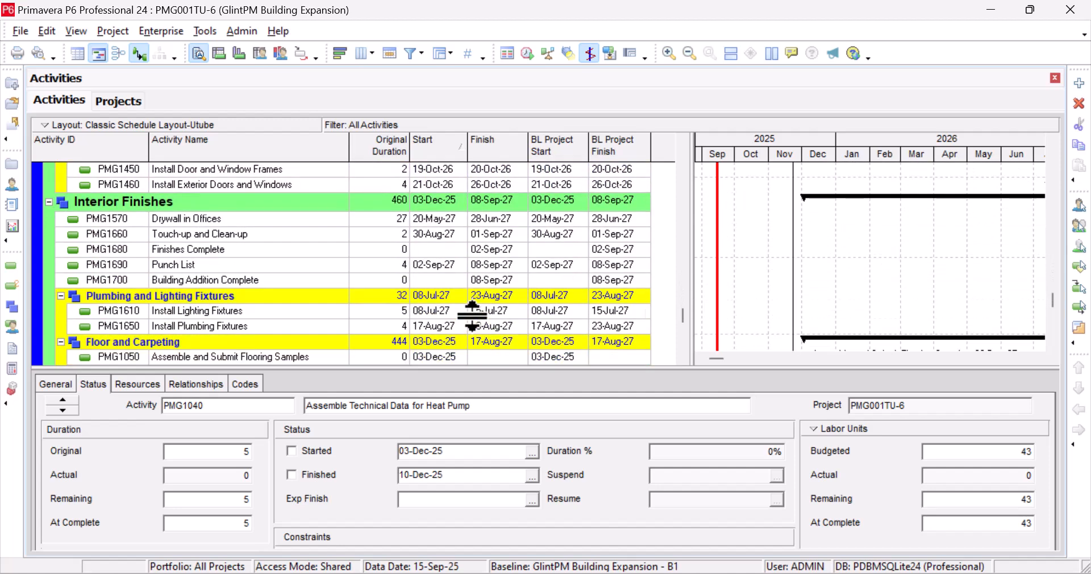
{"action": "scroll", "coordinate": [471, 316], "scroll_direction": "down", "scroll_amount": 1}
{"action": "scroll", "coordinate": [471, 315], "scroll_direction": "down", "scroll_amount": 3}
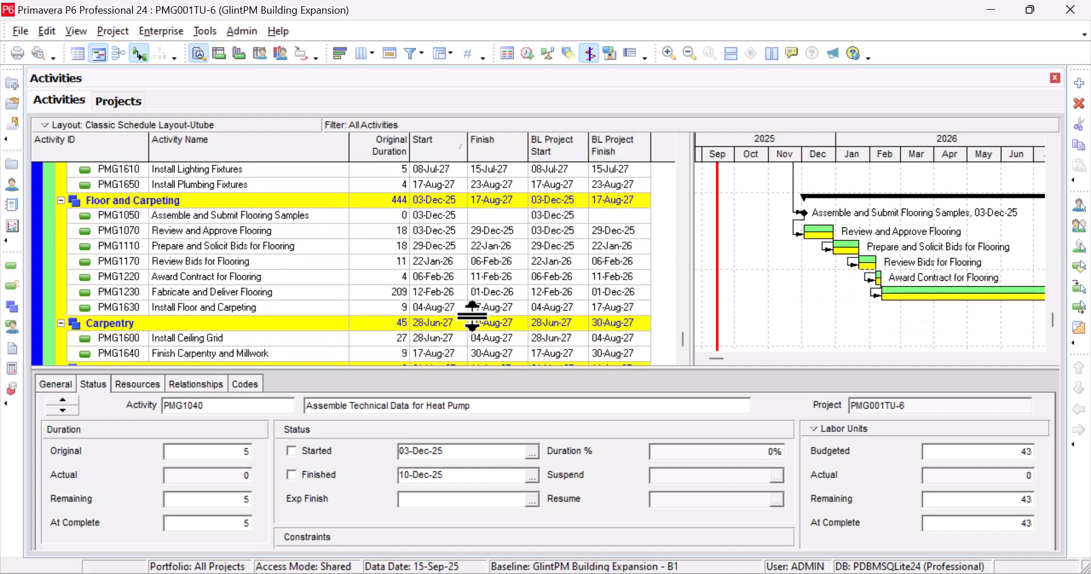
{"action": "scroll", "coordinate": [472, 315], "scroll_direction": "up", "scroll_amount": 15}
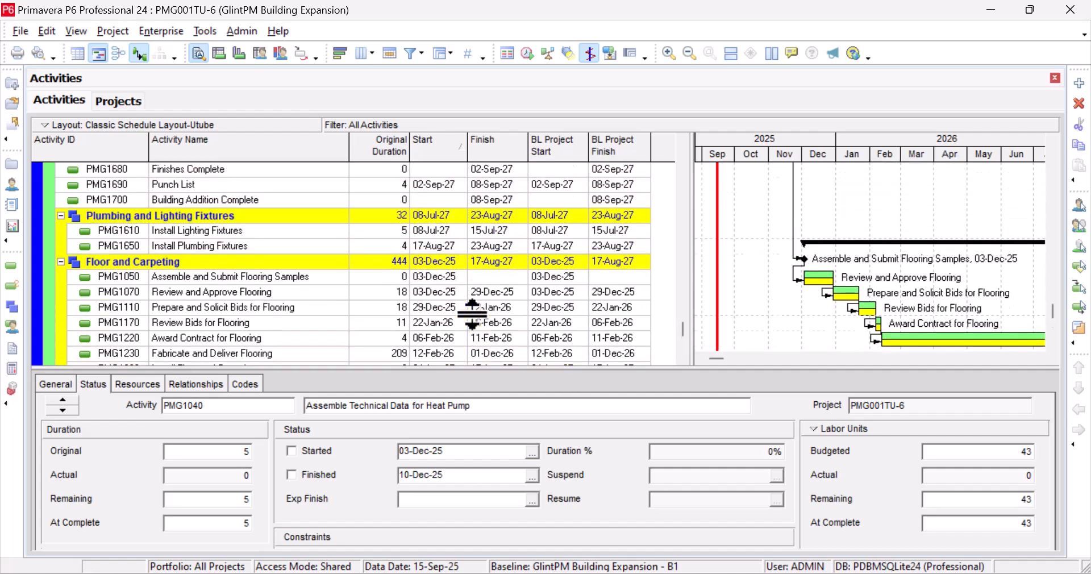
{"action": "scroll", "coordinate": [480, 328], "scroll_direction": "up", "scroll_amount": 4}
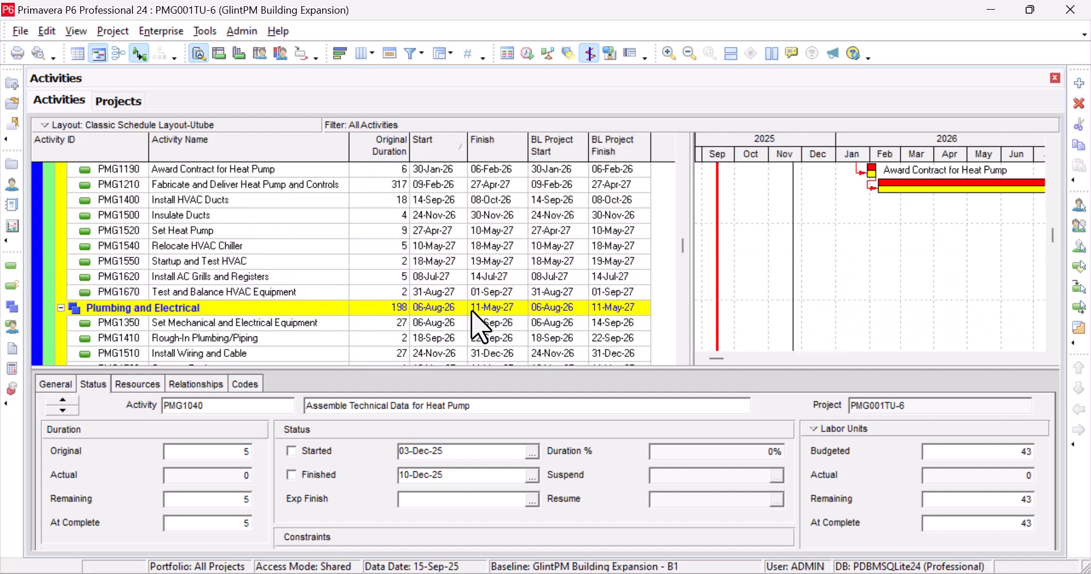
{"action": "scroll", "coordinate": [480, 329], "scroll_direction": "up", "scroll_amount": 10}
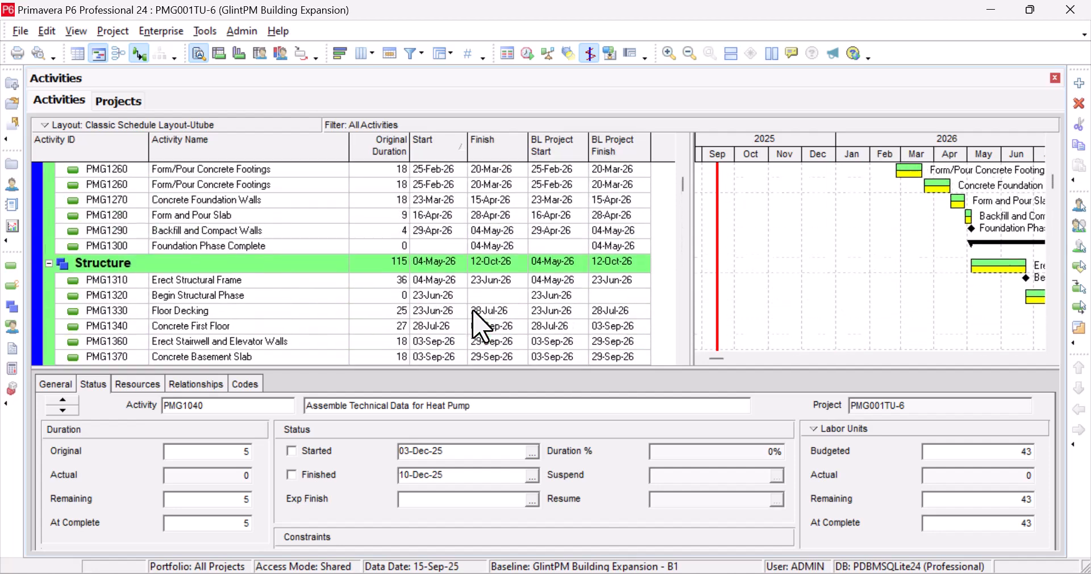
{"action": "scroll", "coordinate": [480, 328], "scroll_direction": "up", "scroll_amount": 8}
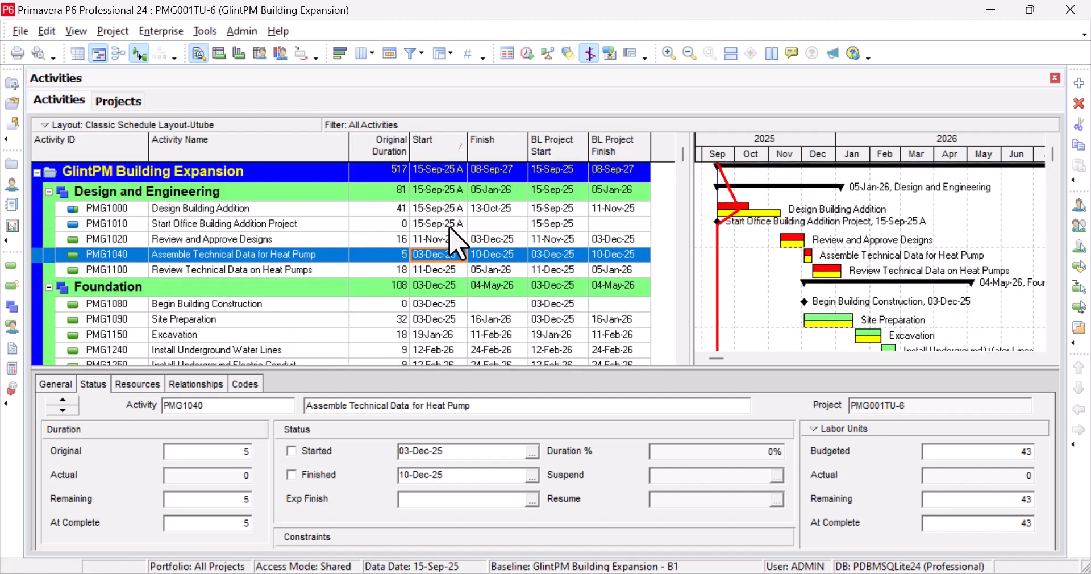
{"action": "left_click", "coordinate": [447, 270]}
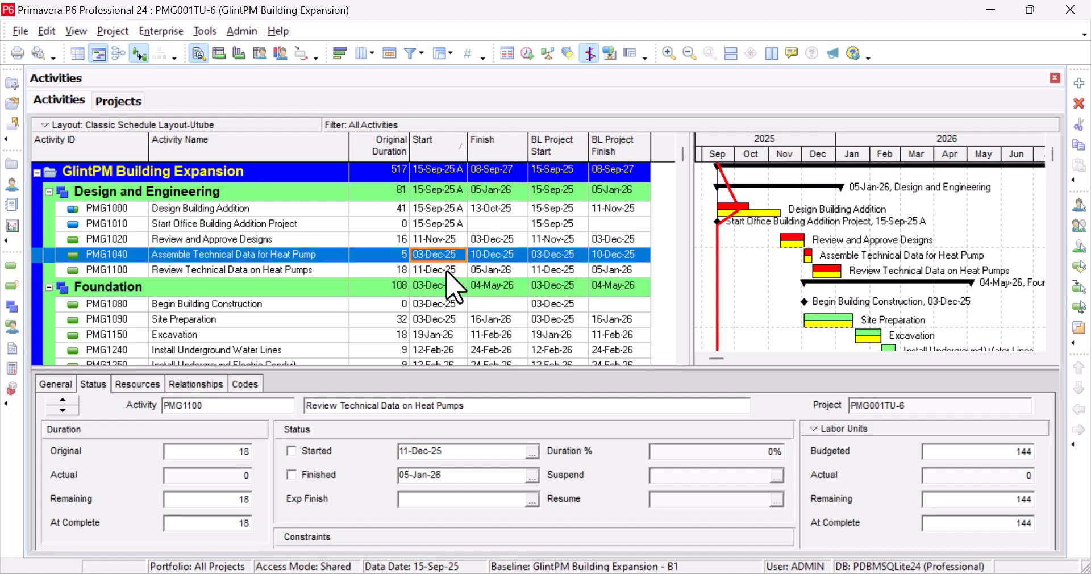
{"action": "left_click", "coordinate": [452, 320]}
{"action": "scroll", "coordinate": [452, 320], "scroll_direction": "down", "scroll_amount": 1}
{"action": "scroll", "coordinate": [452, 320], "scroll_direction": "up", "scroll_amount": 1}
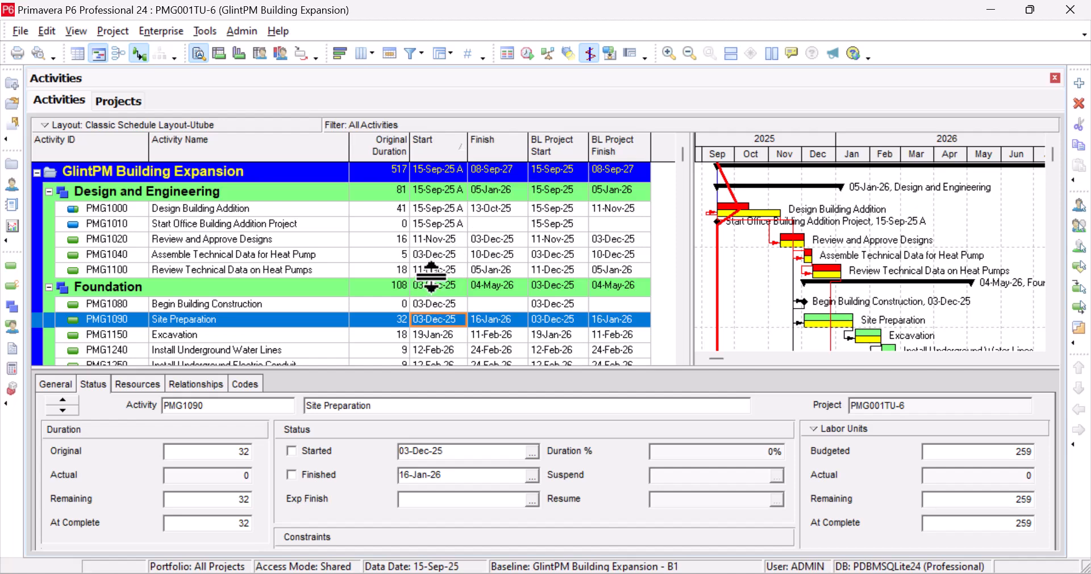
{"action": "left_click", "coordinate": [423, 242]}
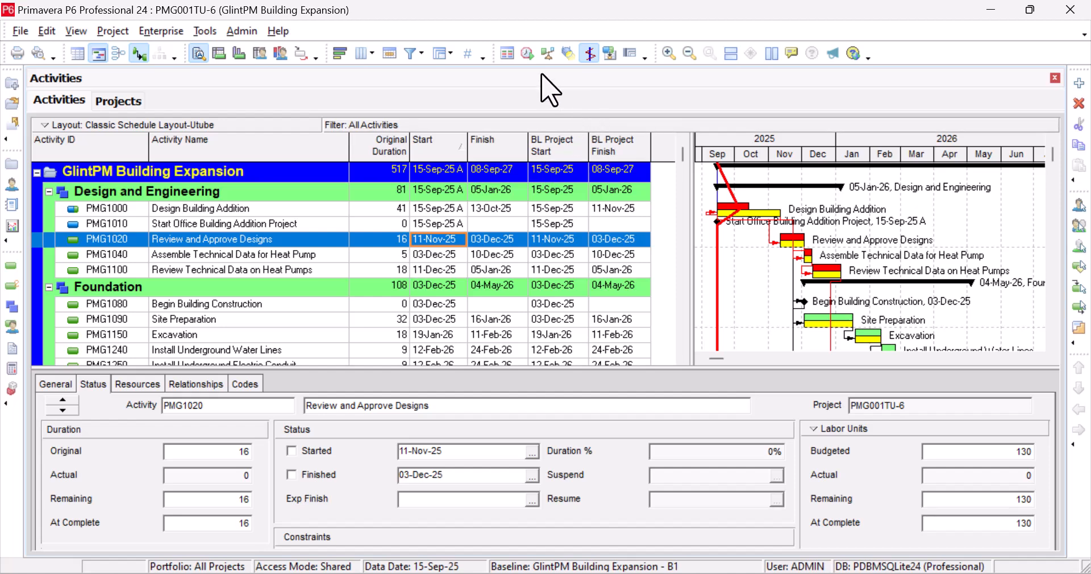
Apply data date 10-Oct-25 to all open projects and run the schedule.
{"action": "left_click", "coordinate": [528, 57]}
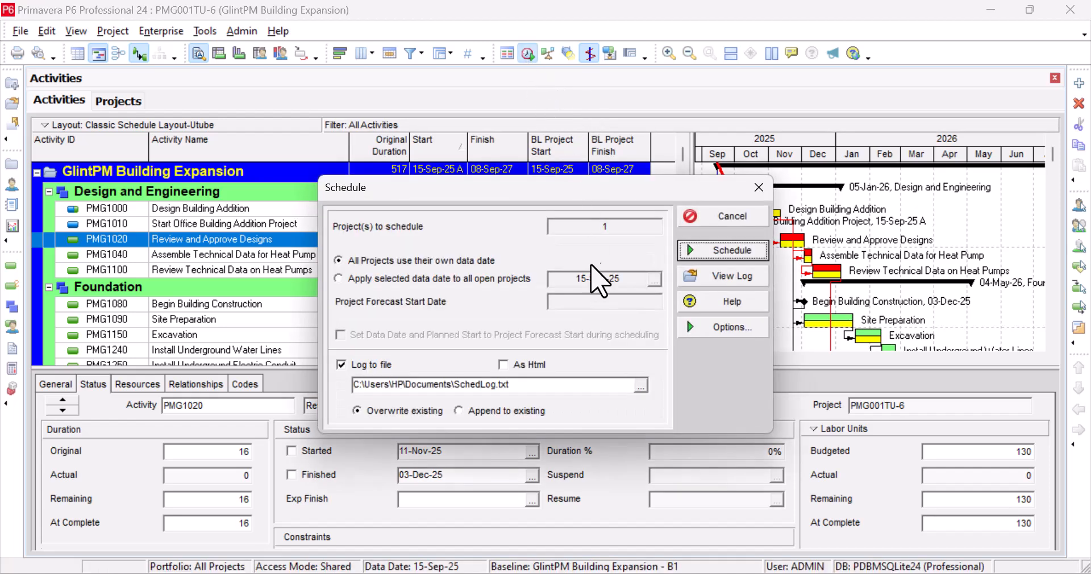
{"action": "left_click", "coordinate": [341, 278]}
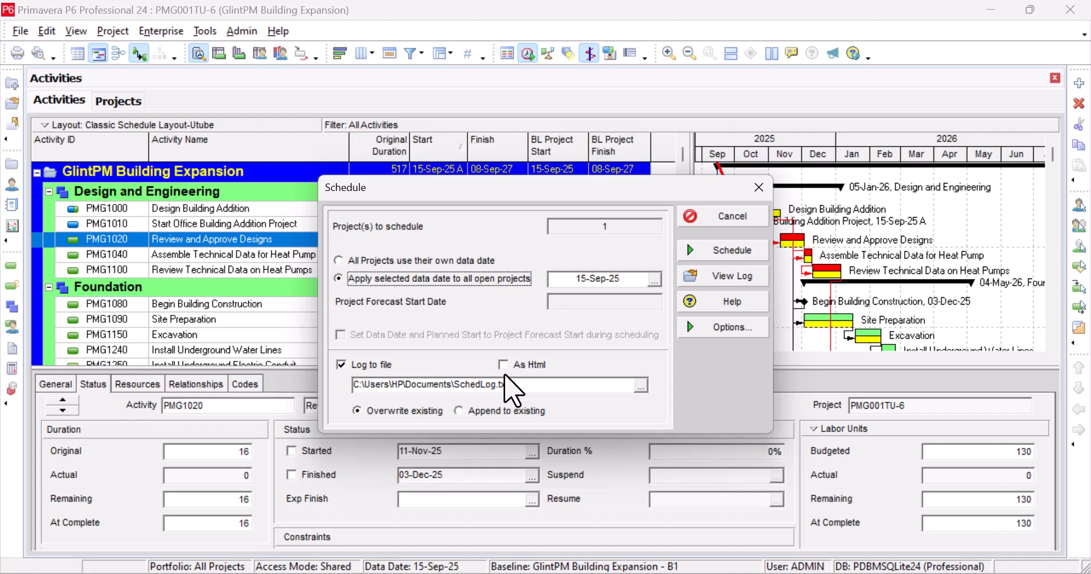
{"action": "left_click", "coordinate": [652, 279]}
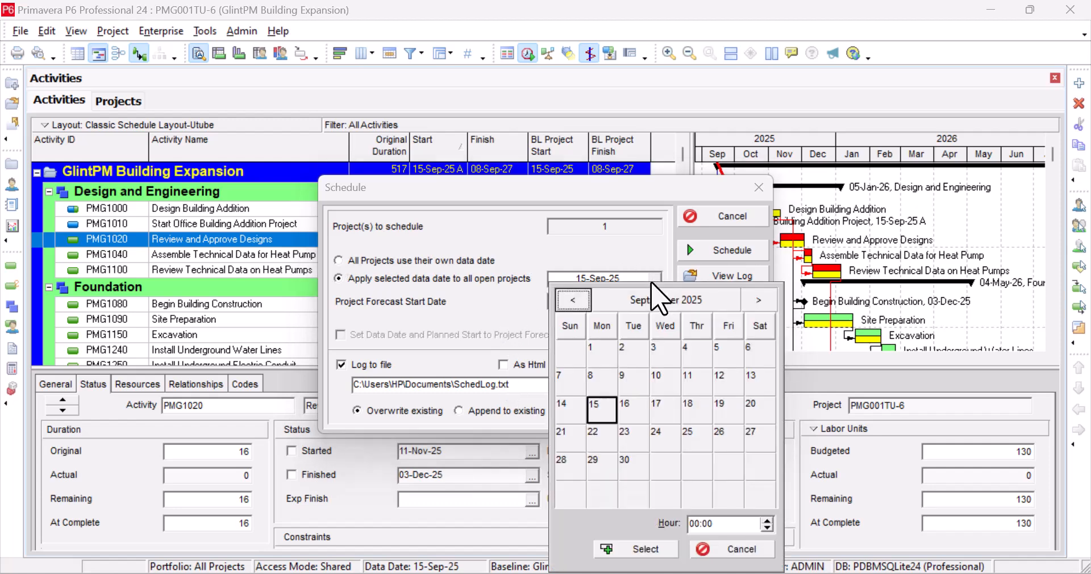
{"action": "left_click", "coordinate": [758, 299]}
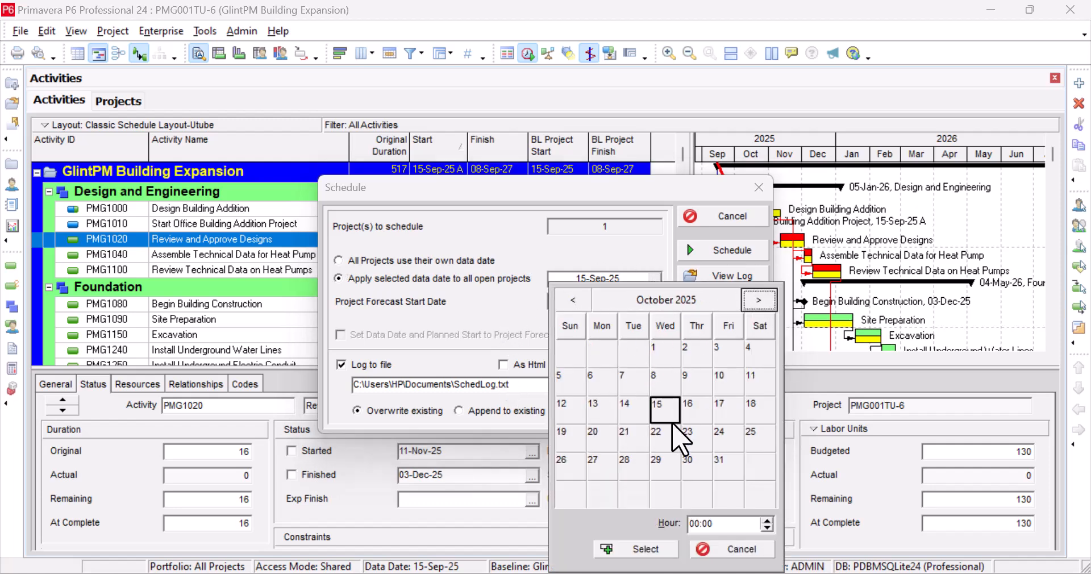
{"action": "left_click", "coordinate": [723, 391]}
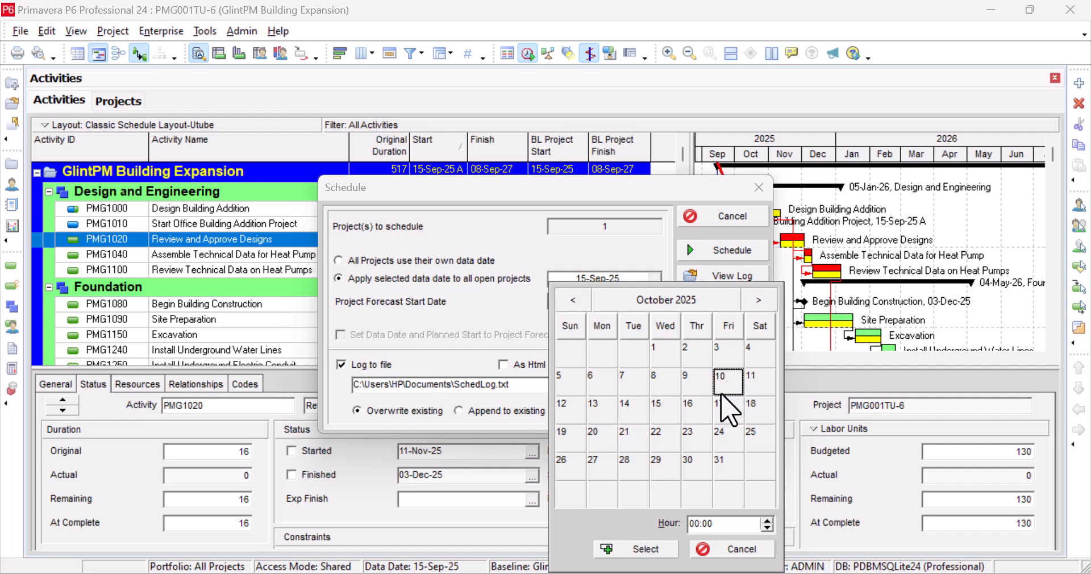
{"action": "left_click", "coordinate": [642, 549]}
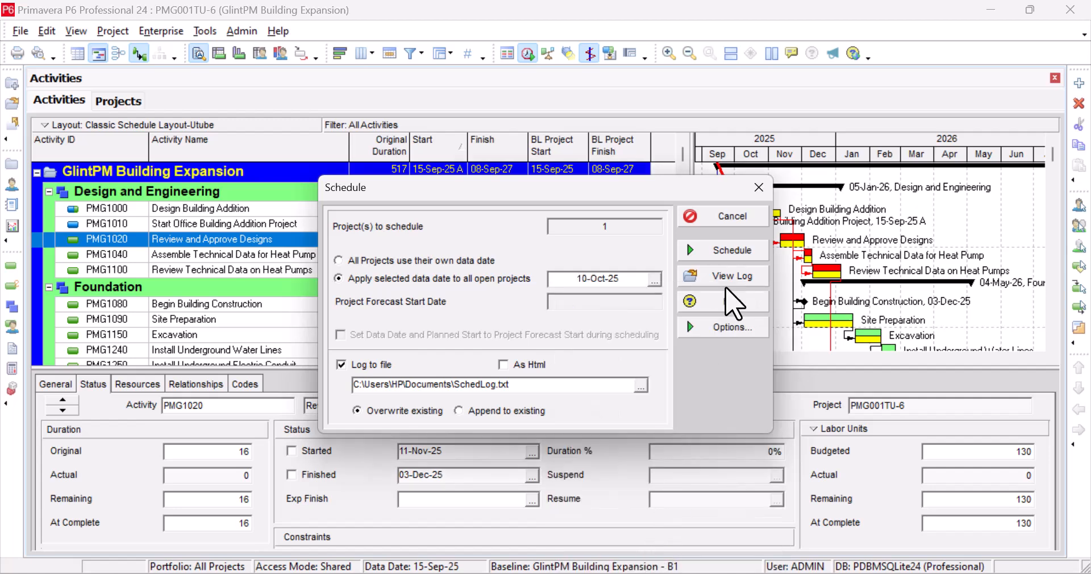
{"action": "left_click", "coordinate": [733, 250]}
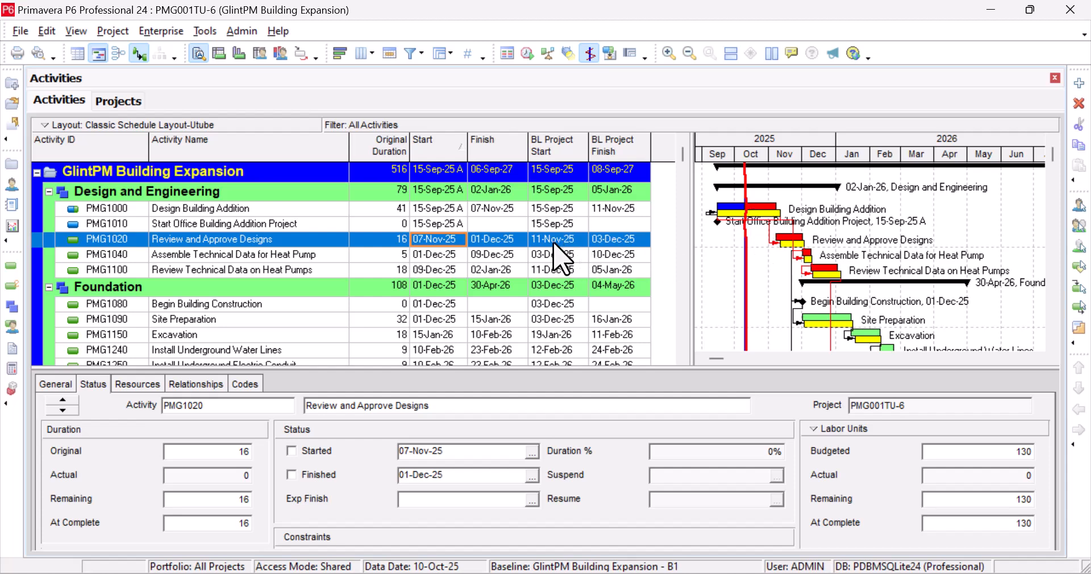
Review the rescheduled activity dates against the B1 baseline columns, e.g. Assemble Technical Data 01-Dec-25.
{"action": "left_click_drag", "start_coordinate": [778, 245], "coordinate": [802, 264]}
{"action": "scroll", "coordinate": [816, 316], "scroll_direction": "down", "scroll_amount": 3}
{"action": "scroll", "coordinate": [816, 316], "scroll_direction": "down", "scroll_amount": 4}
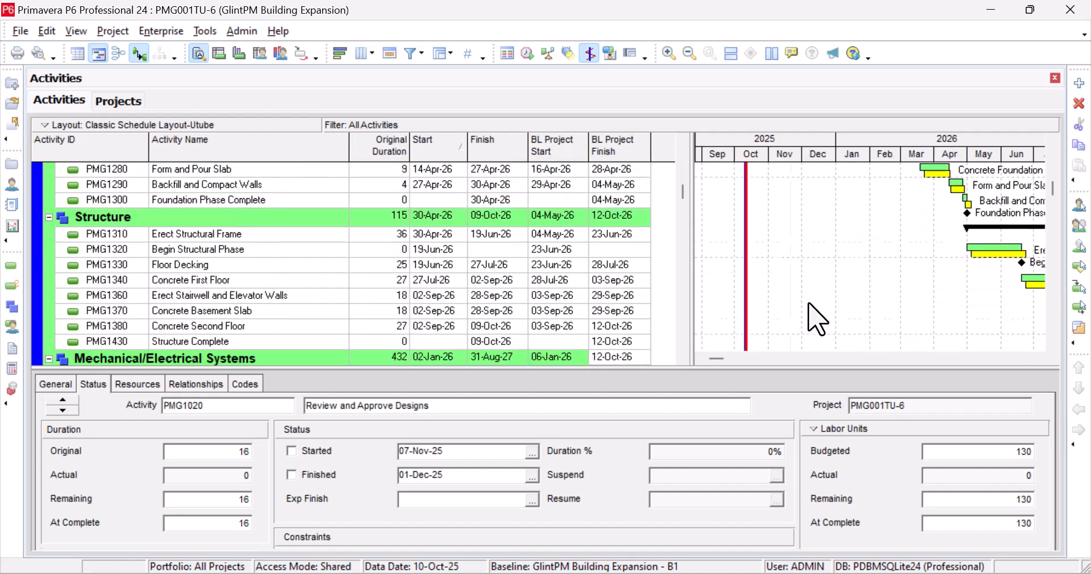
{"action": "scroll", "coordinate": [816, 316], "scroll_direction": "up", "scroll_amount": 3}
{"action": "scroll", "coordinate": [816, 316], "scroll_direction": "up", "scroll_amount": 5}
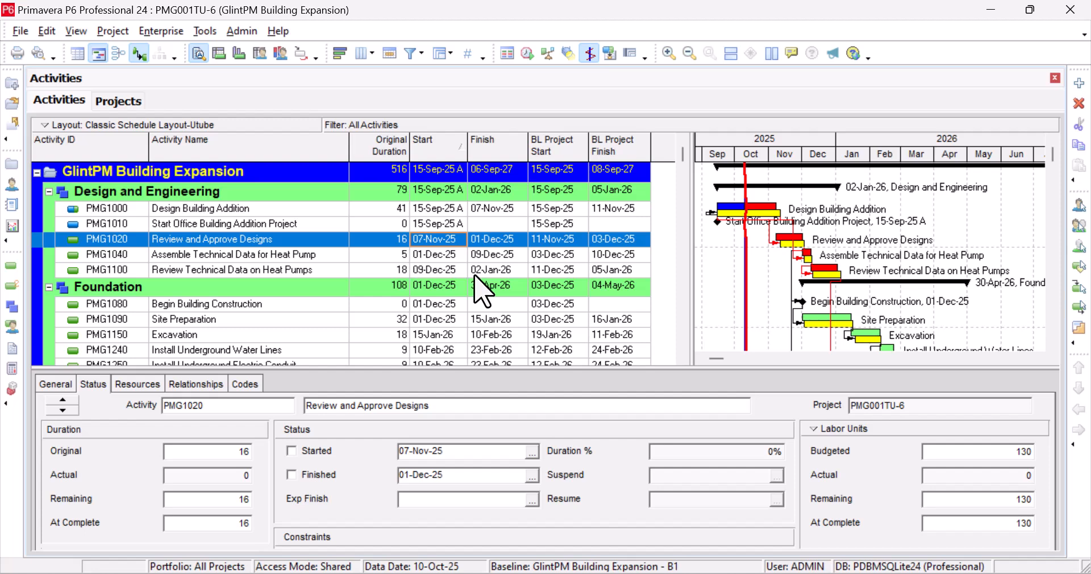
{"action": "scroll", "coordinate": [482, 289], "scroll_direction": "down", "scroll_amount": 1}
{"action": "scroll", "coordinate": [481, 290], "scroll_direction": "up", "scroll_amount": 1}
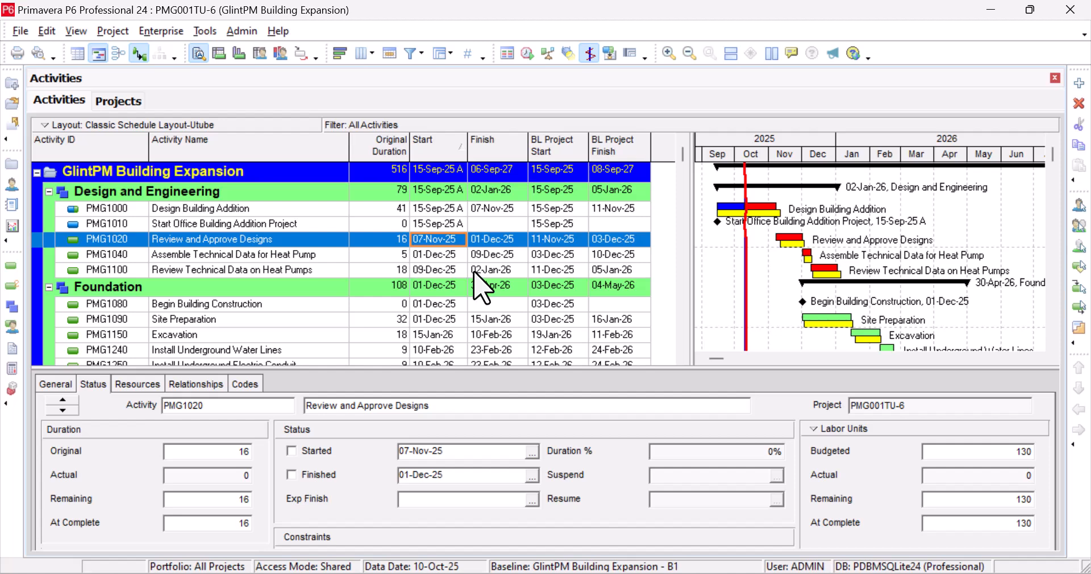
{"action": "left_click", "coordinate": [489, 256]}
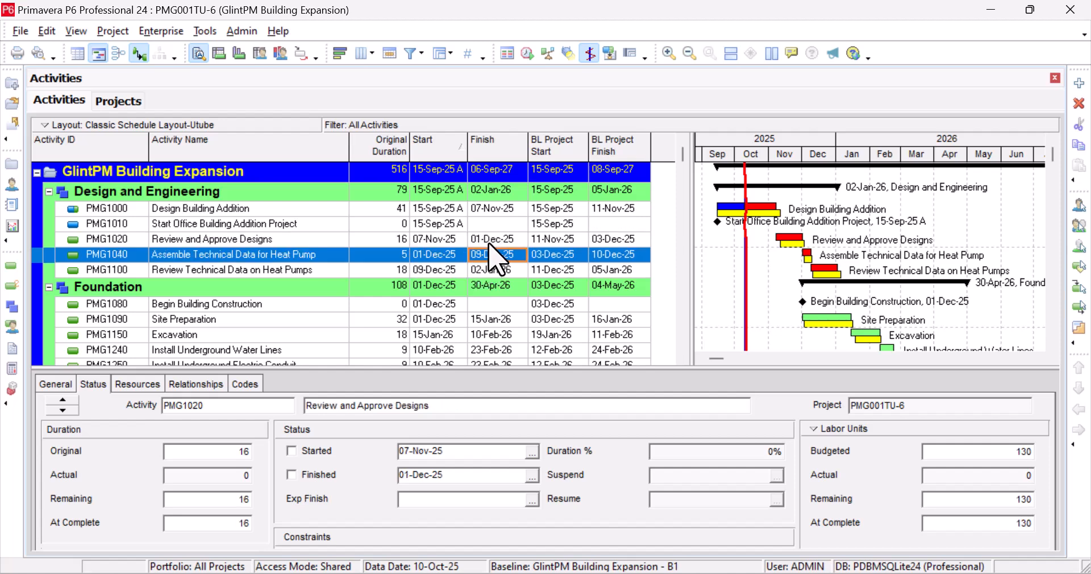
{"action": "left_click", "coordinate": [489, 241]}
{"action": "left_click", "coordinate": [491, 255]}
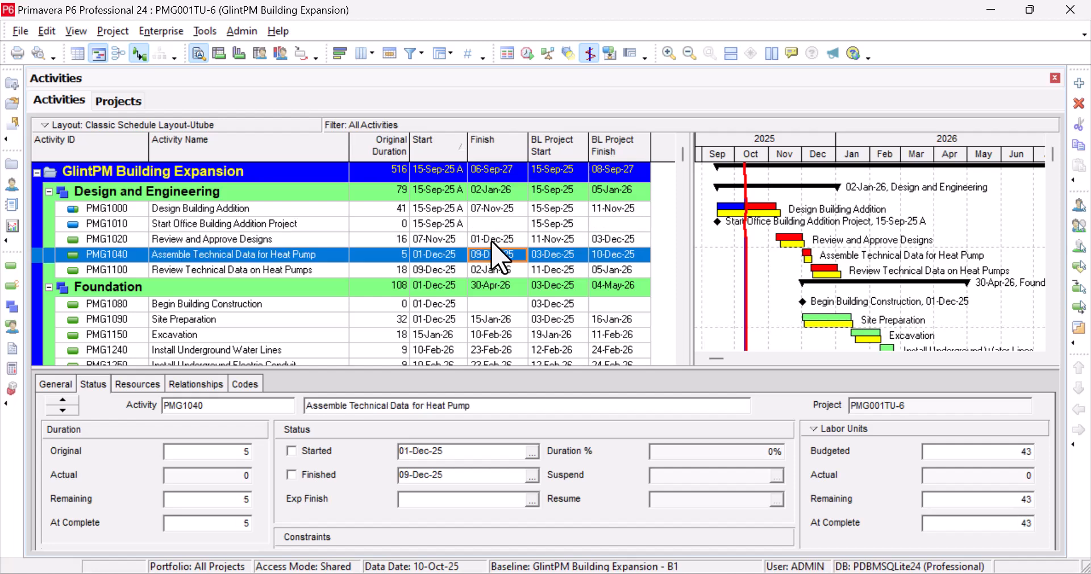
{"action": "left_click", "coordinate": [492, 240]}
{"action": "left_click", "coordinate": [504, 257]}
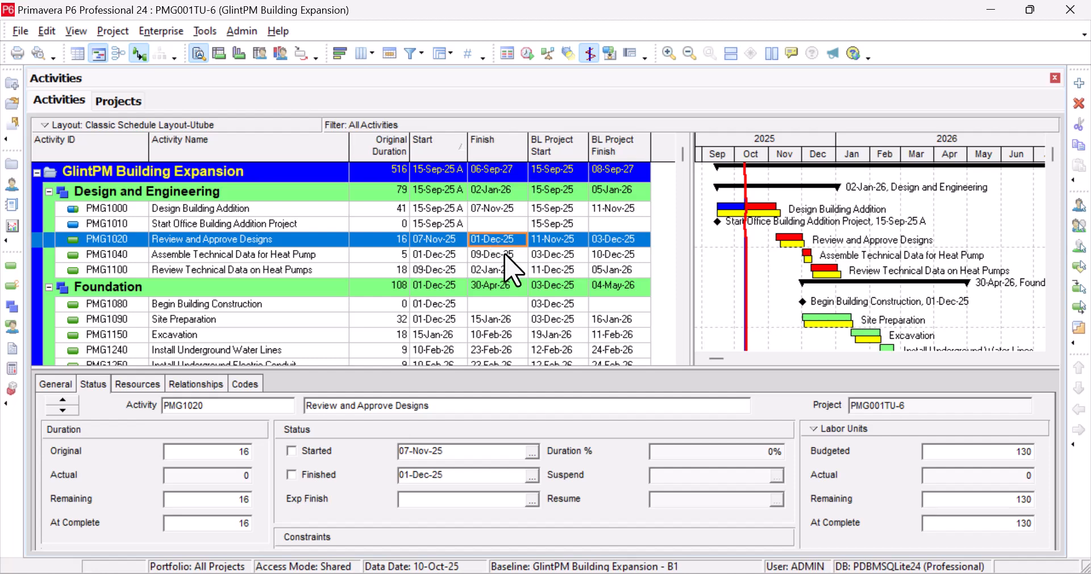
{"action": "left_click", "coordinate": [505, 256]}
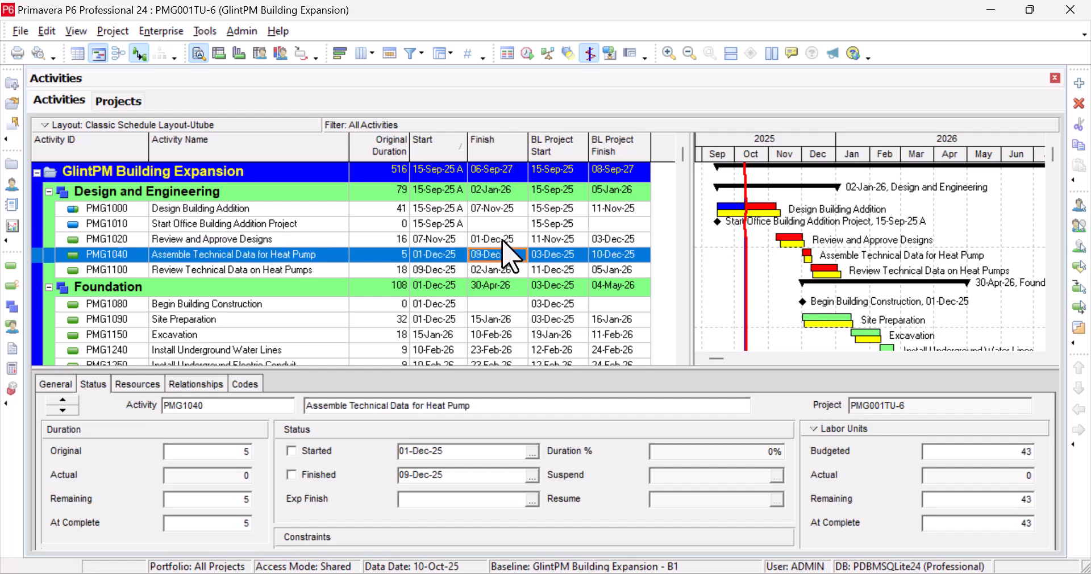